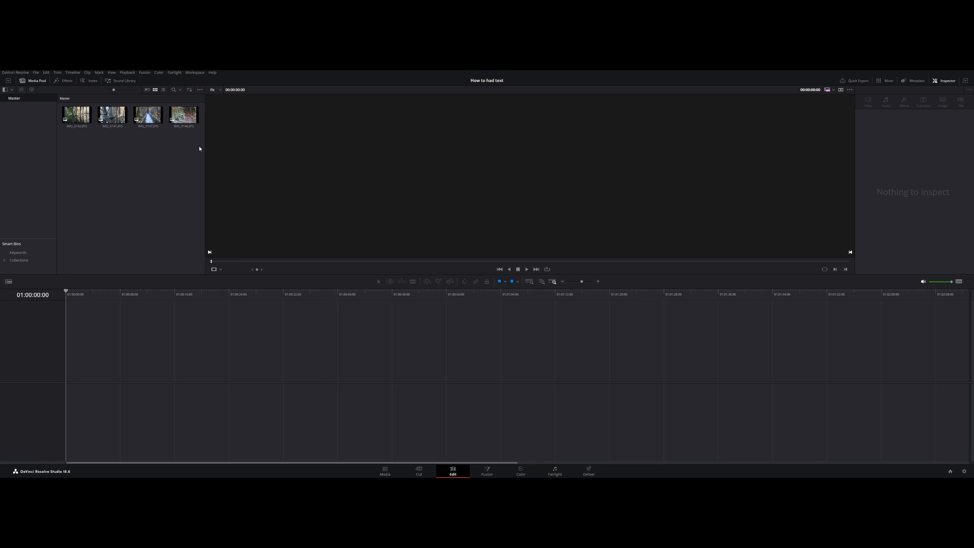
- Place the four forest photos in sequence on a new timeline
left_click_drag(199, 146, 68, 367)
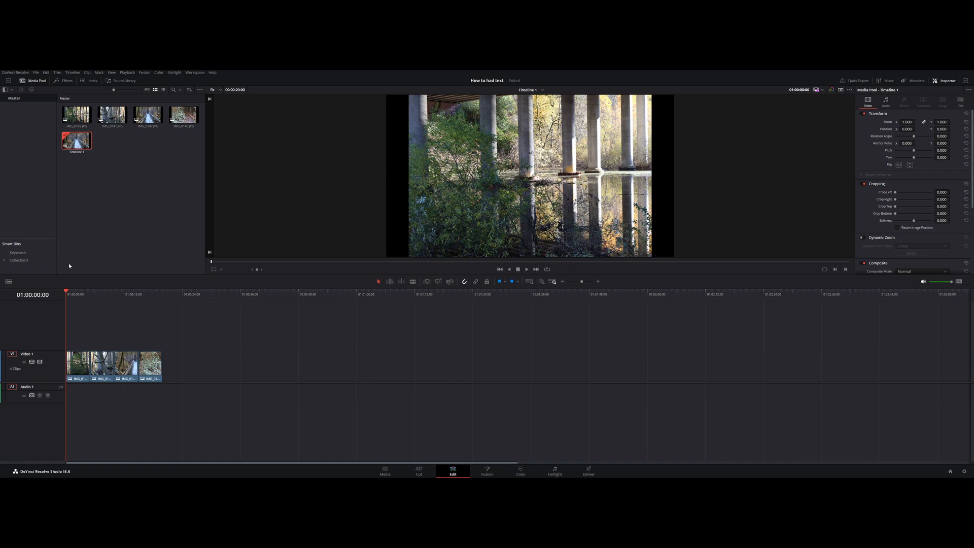
- Play back the photo sequence with the Inspector hidden, and return the playhead to the start of the timeline
key("space")
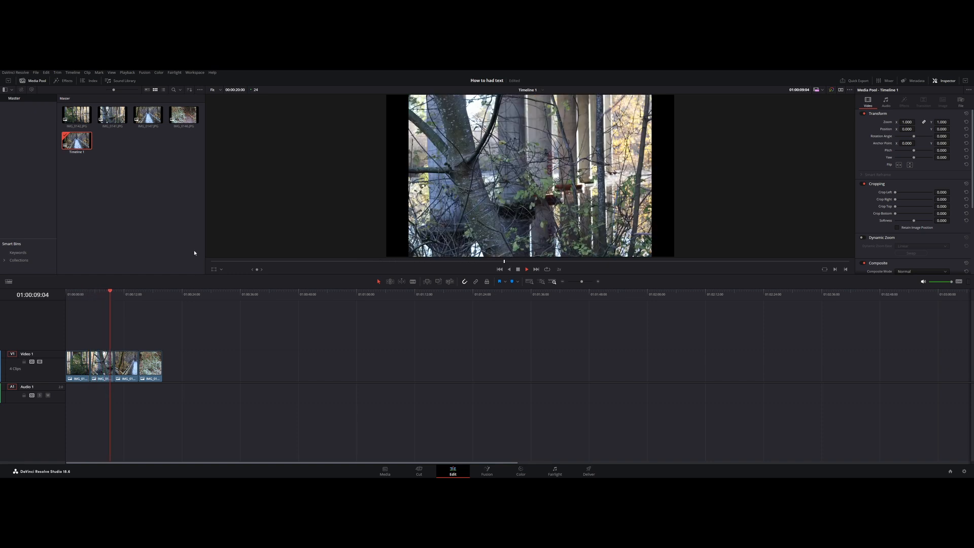
key("l")
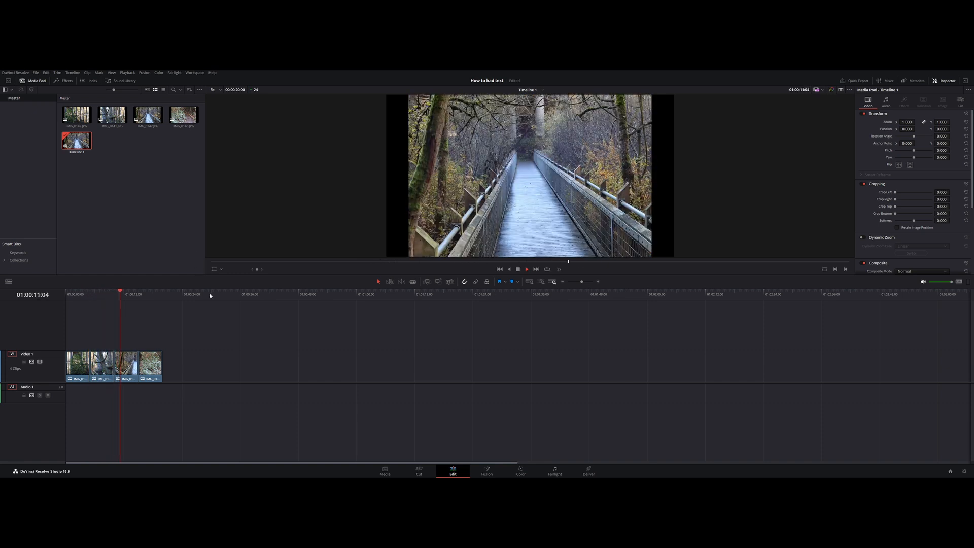
key("k")
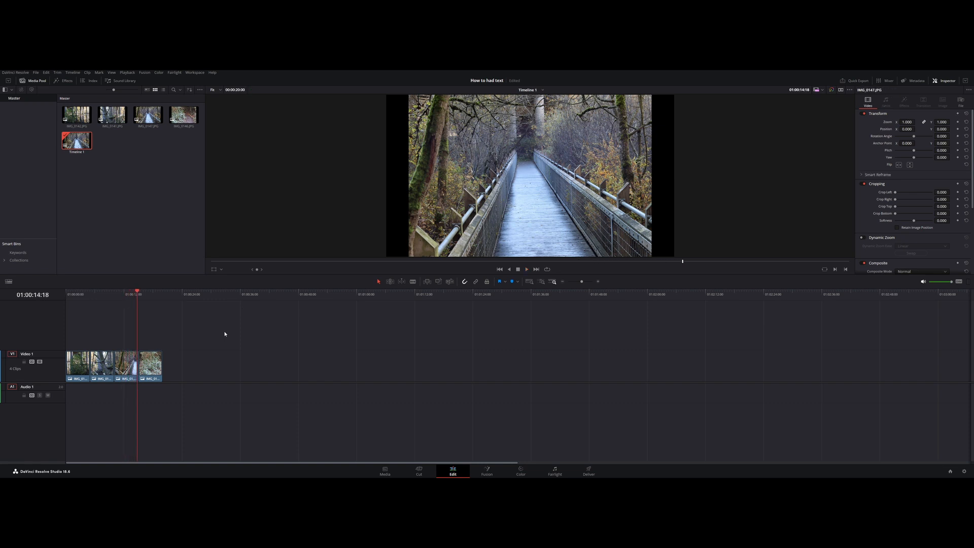
left_click(946, 81)
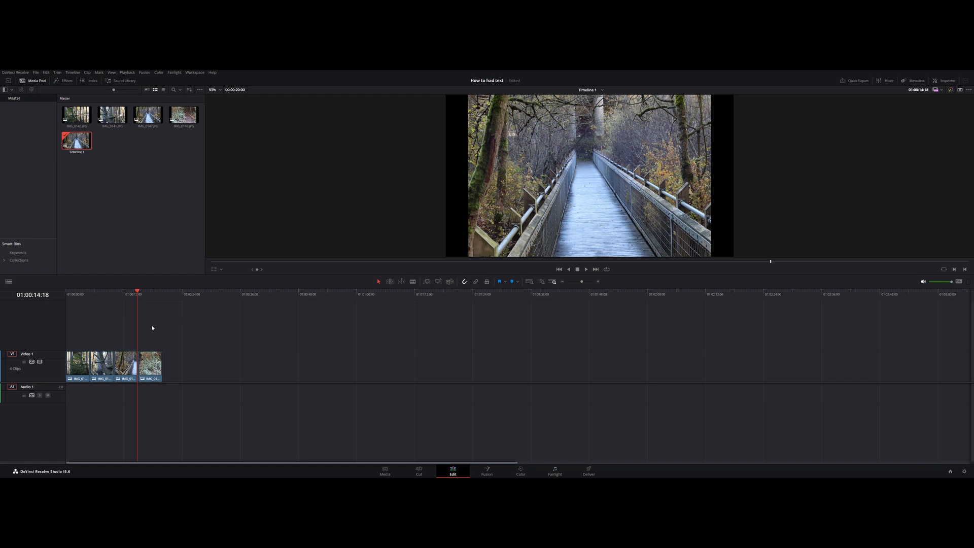
key("l")
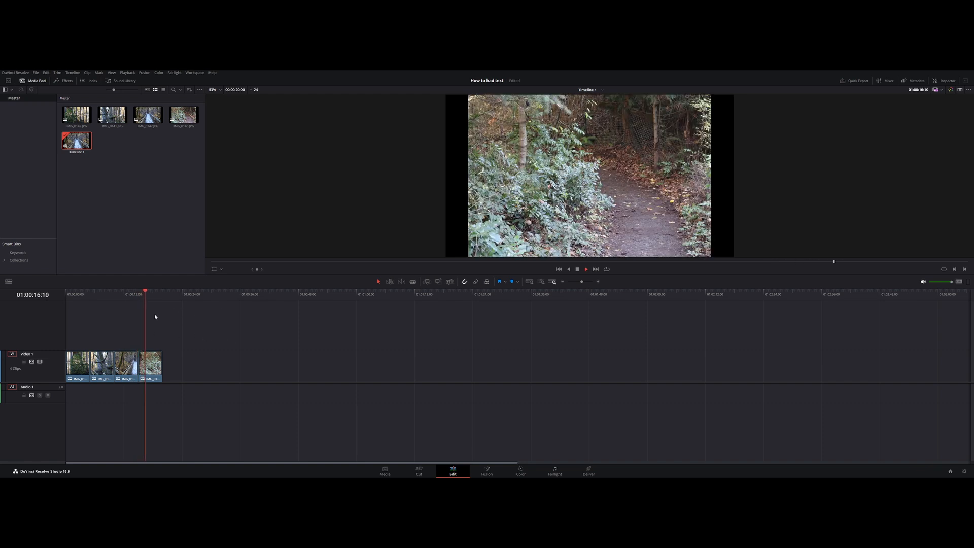
key("k")
left_click_drag(150, 292, 64, 290)
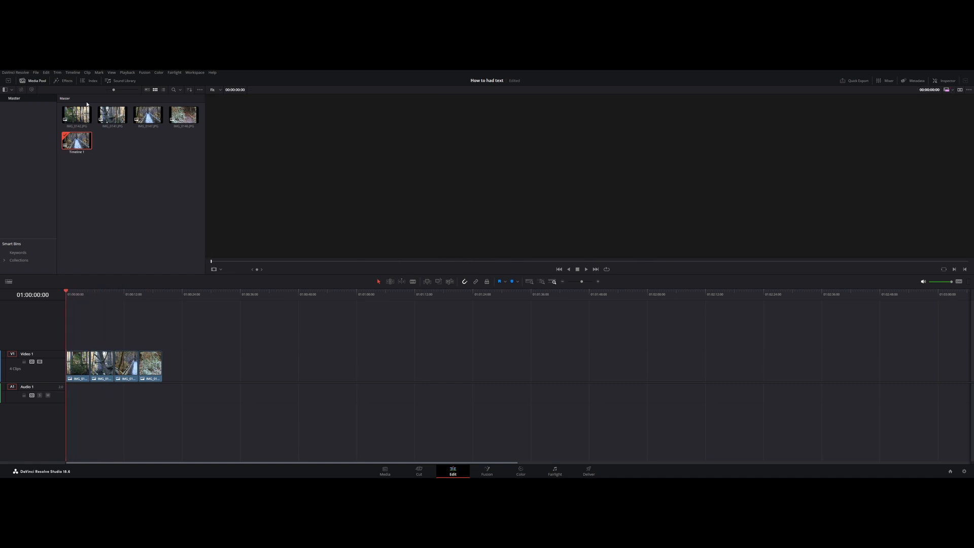
- Add the basic Text title on a new video track above the photos, starting about 2 seconds in
left_click(63, 83)
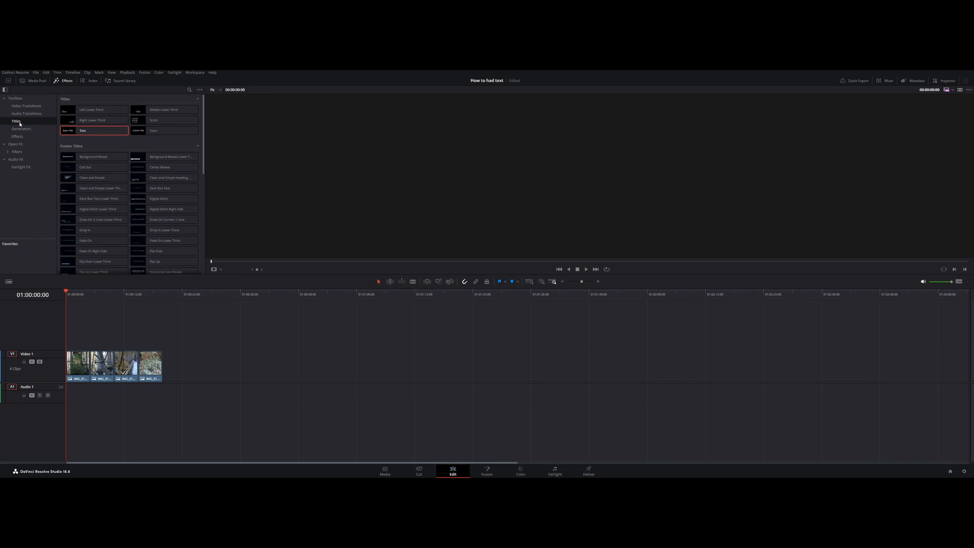
left_click(15, 98)
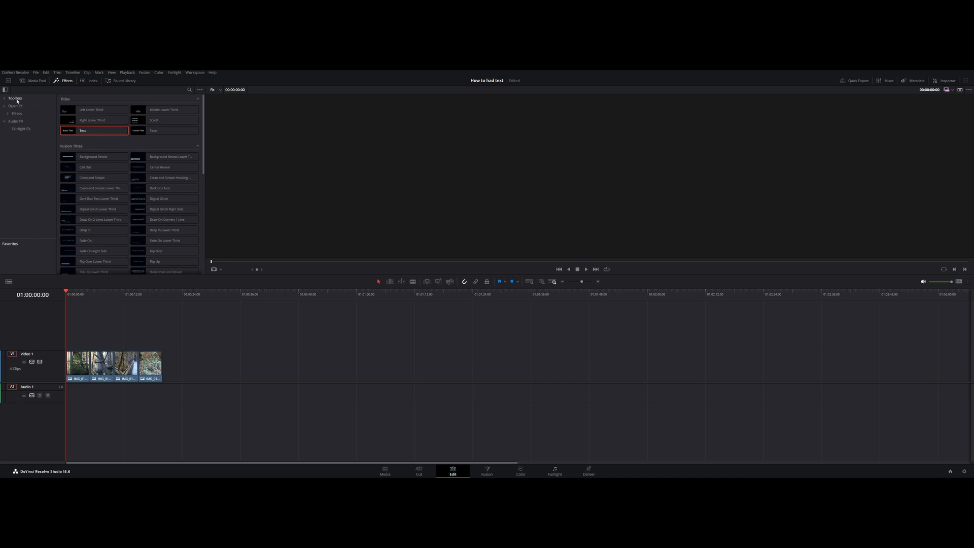
left_click(6, 99)
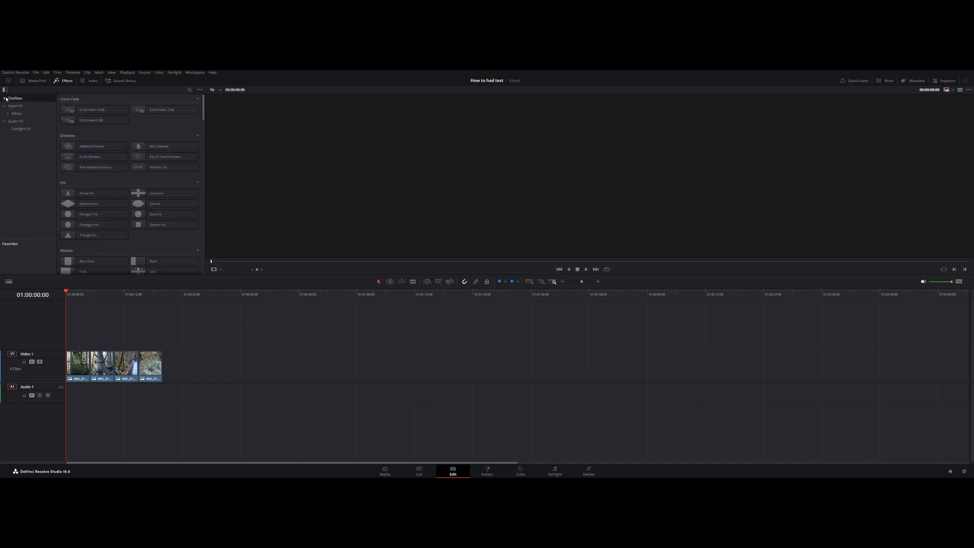
left_click(5, 99)
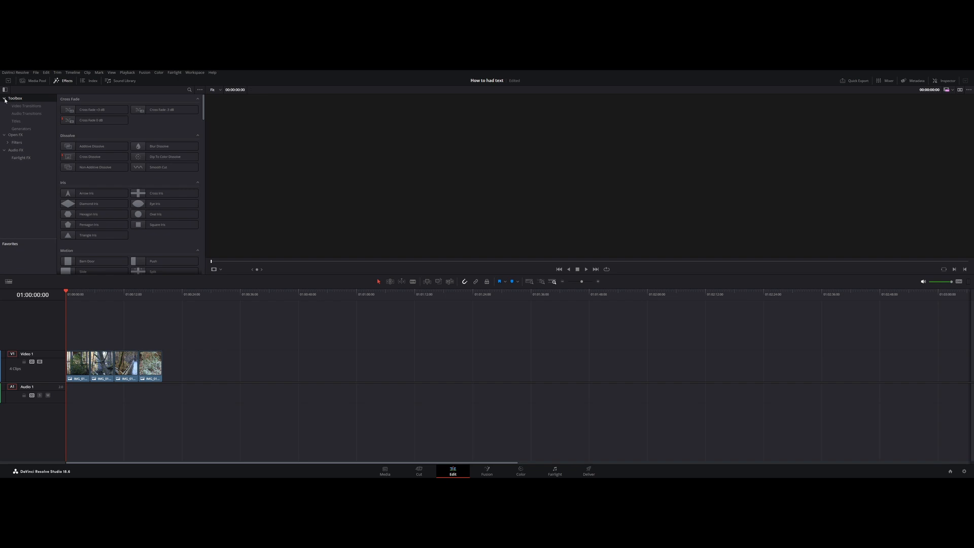
left_click(20, 121)
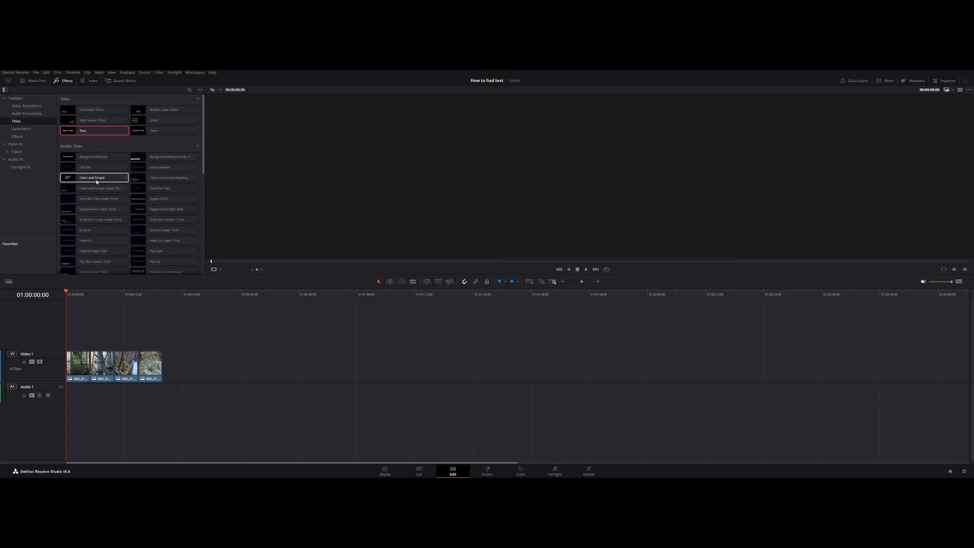
scroll(99, 203, "down", 10)
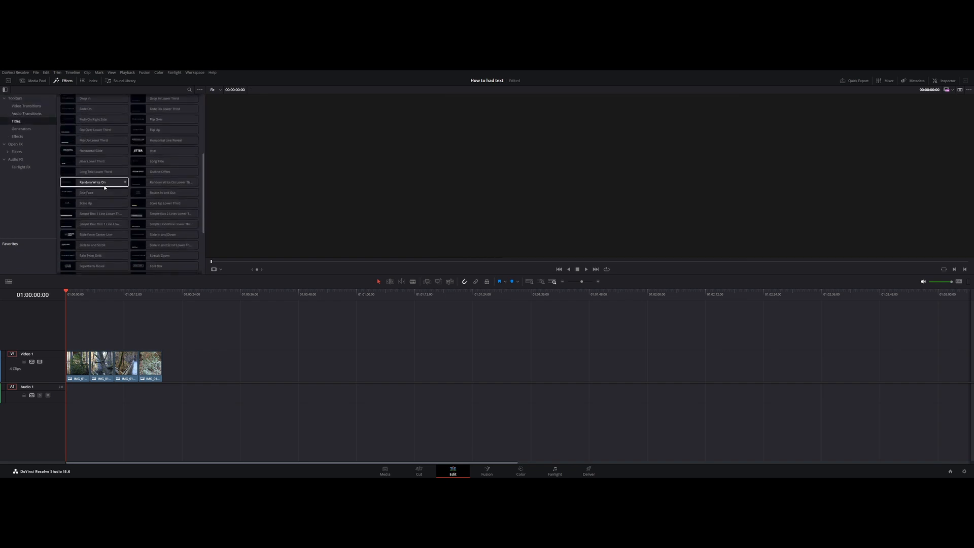
scroll(105, 187, "down", 1)
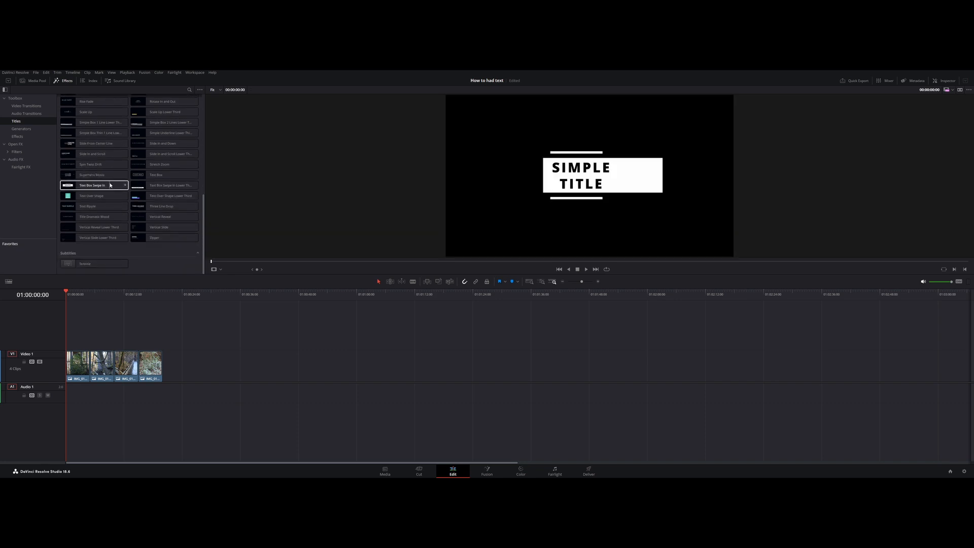
scroll(101, 167, "up", 15)
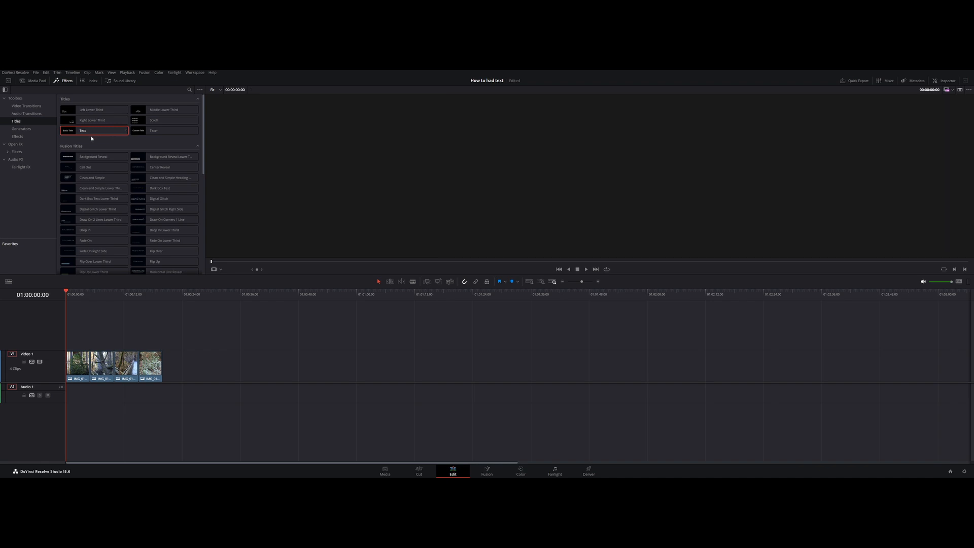
left_click_drag(91, 134, 78, 339)
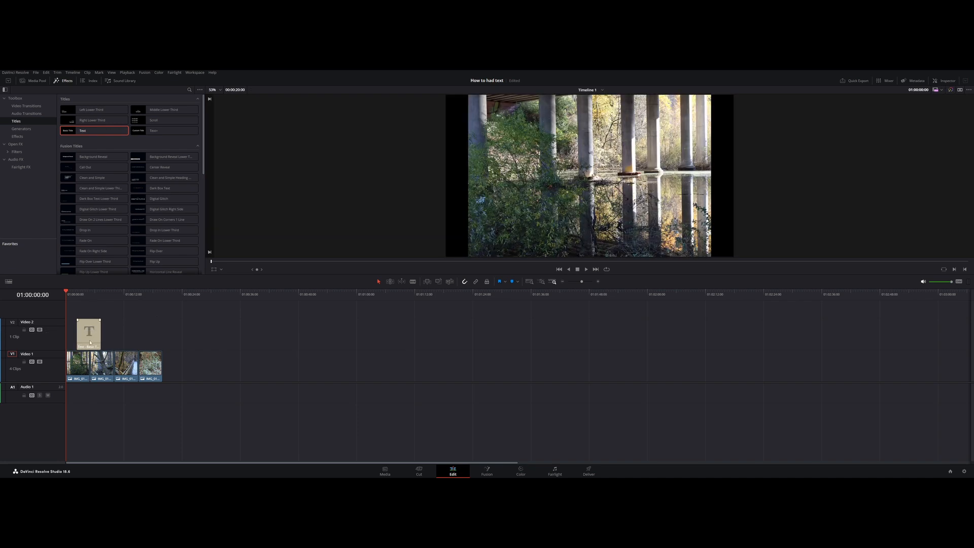
- Replace the title clip's default text with "what a day"
left_click(91, 340)
left_click(948, 81)
left_click(889, 137)
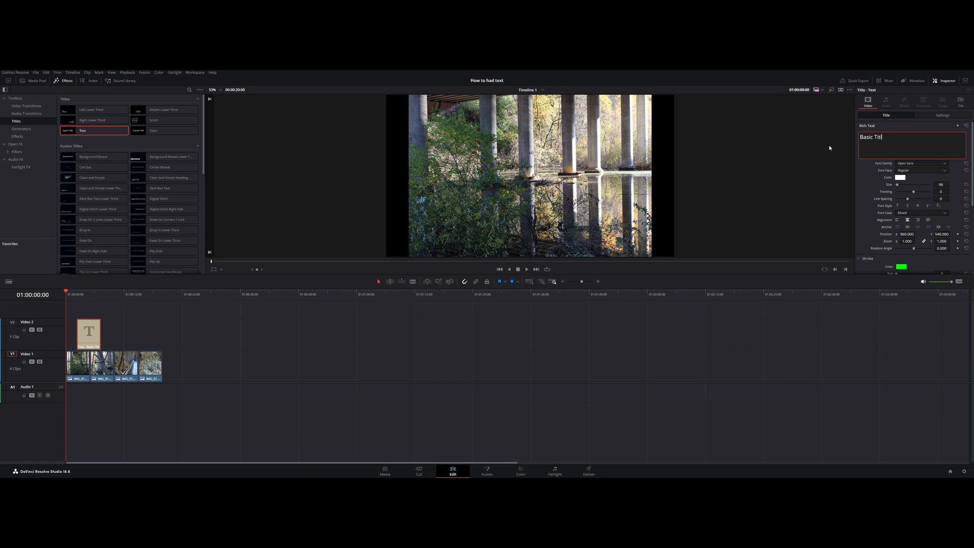
key("BackSpace")
key("BackSpace")
key("BackSpace")
key("BackSpace")
key("BackSpace")
key("BackSpace")
key("BackSpace")
key("BackSpace")
key("BackSpace")
key("BackSpace")
type("What a da")
- Scrub through the title clip from start to end, then park the playhead at its beginning
left_click_drag(65, 293, 78, 293)
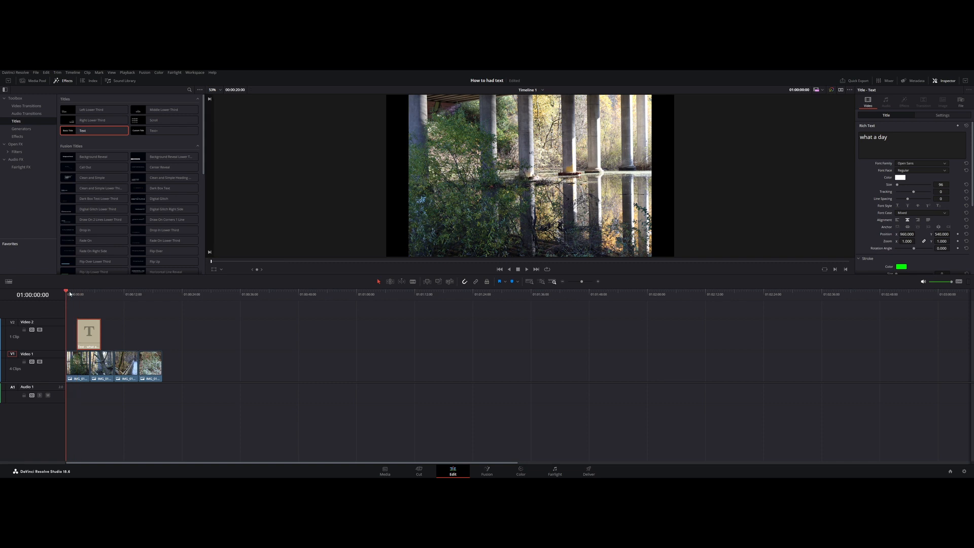
left_click_drag(76, 293, 101, 294)
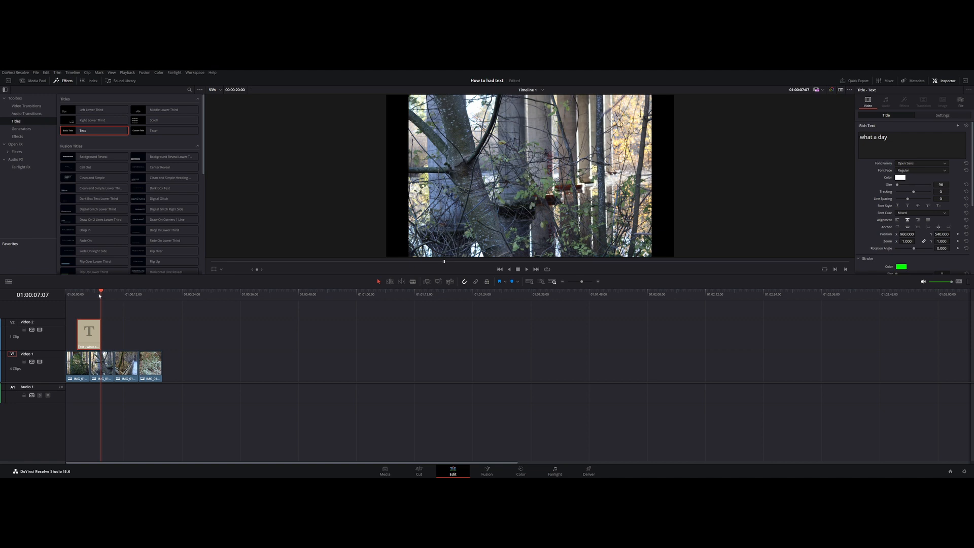
left_click_drag(100, 296, 73, 295)
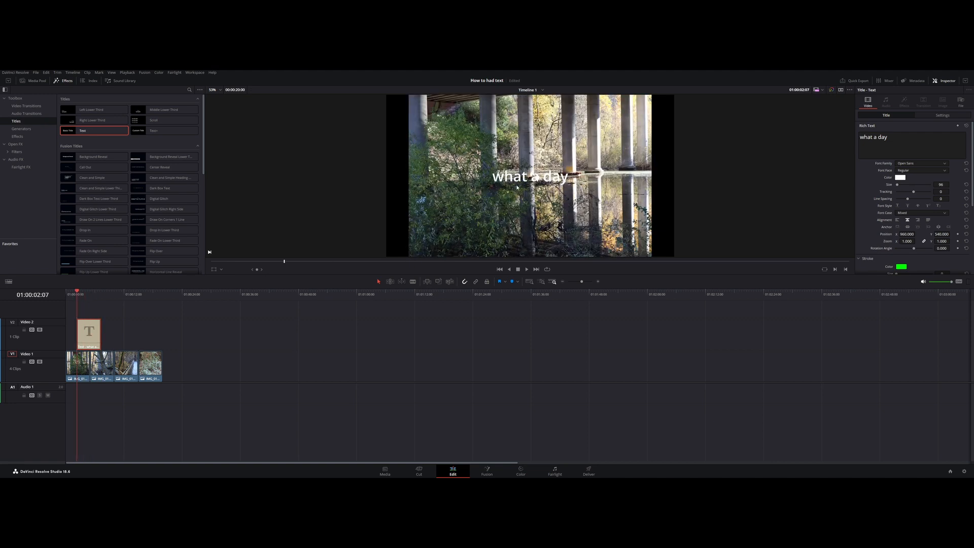
- Preview several basic colors on the title text and set it to dark blue (#00007f)
left_click(900, 177)
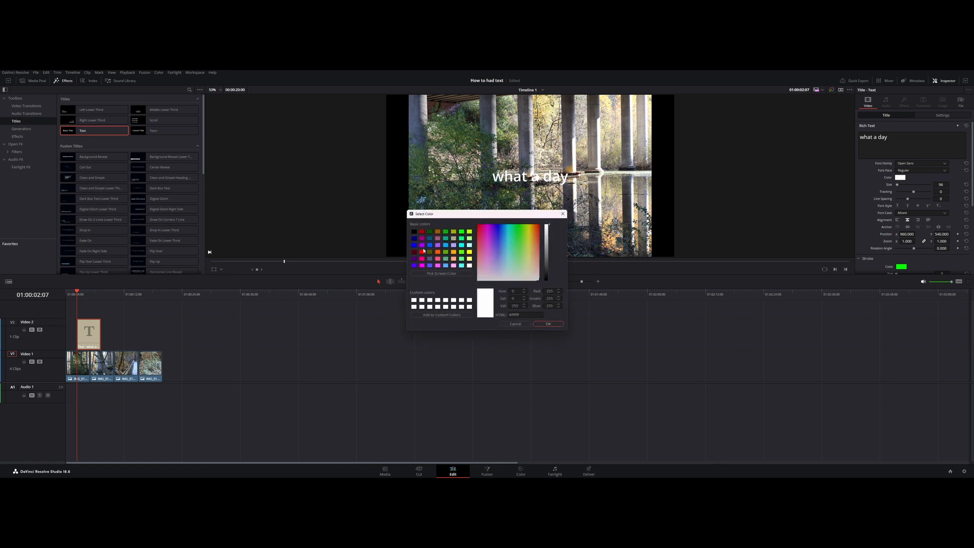
left_click_drag(467, 216, 499, 310)
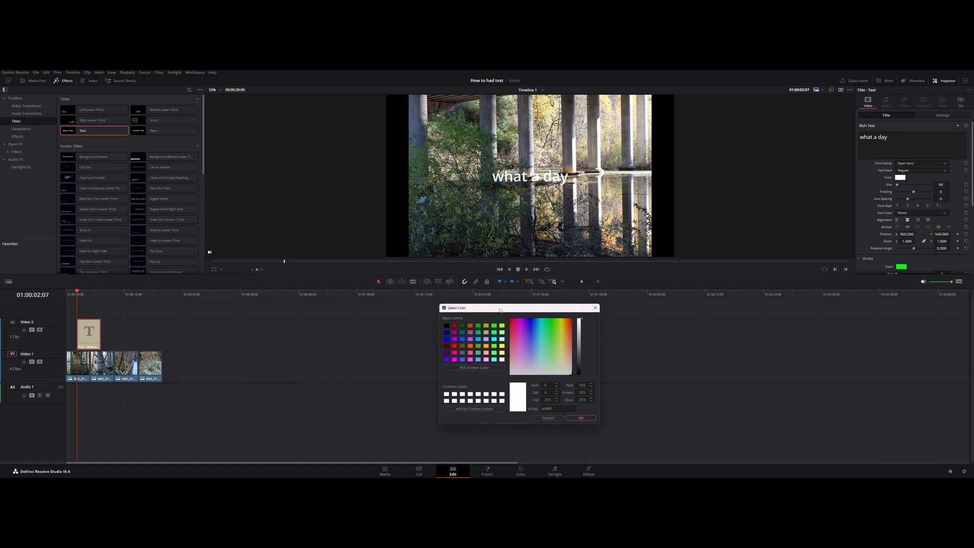
left_click(447, 340)
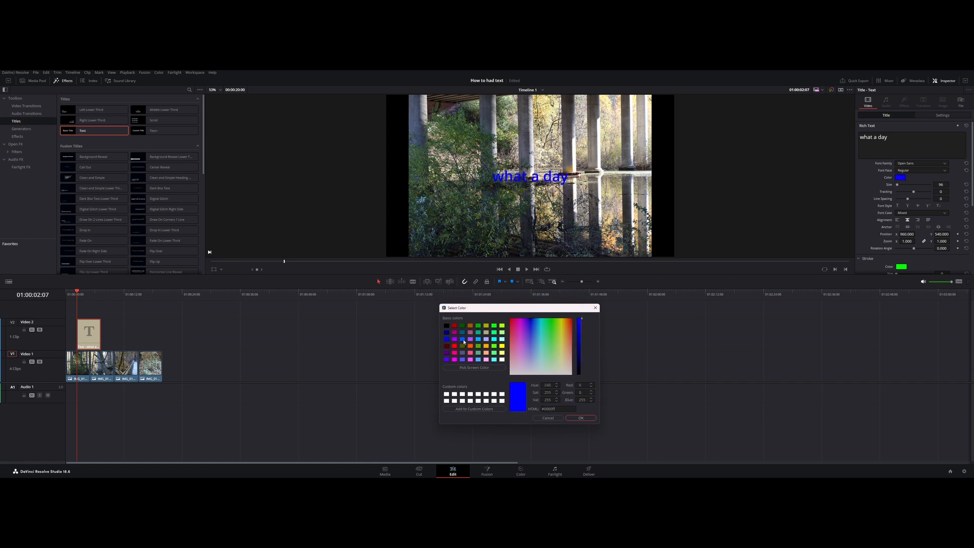
left_click(463, 340)
left_click(455, 339)
left_click(454, 332)
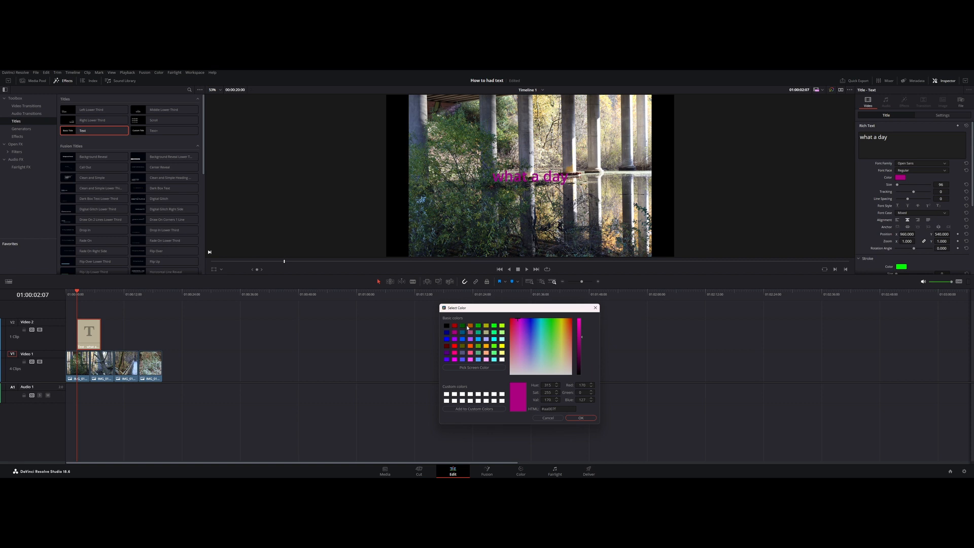
left_click(472, 326)
left_click(496, 327)
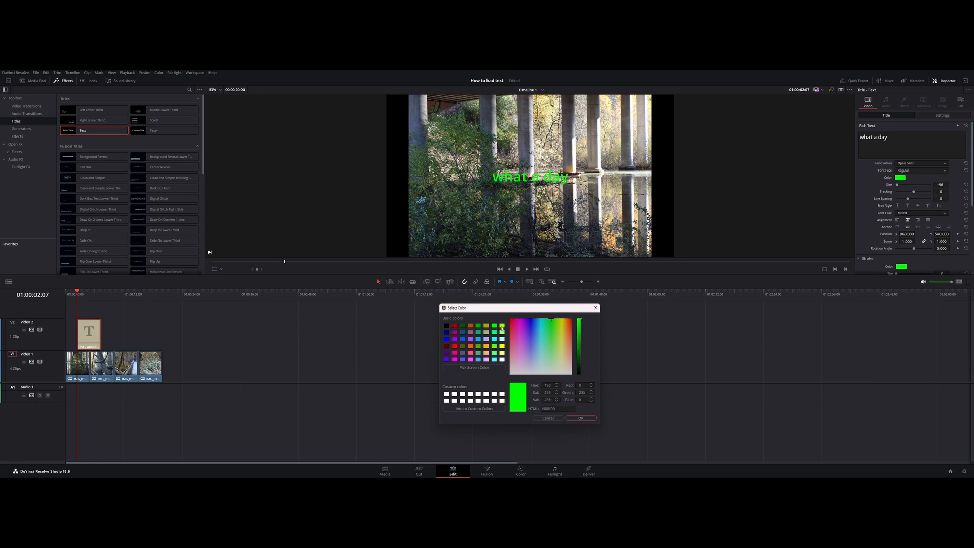
left_click(502, 326)
left_click(502, 333)
left_click(502, 339)
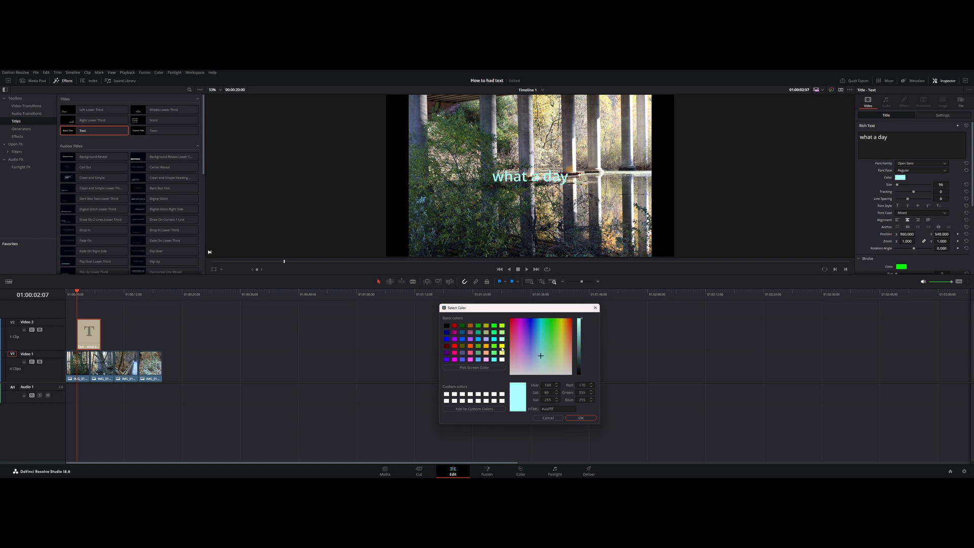
left_click(503, 347)
left_click(502, 353)
left_click(447, 333)
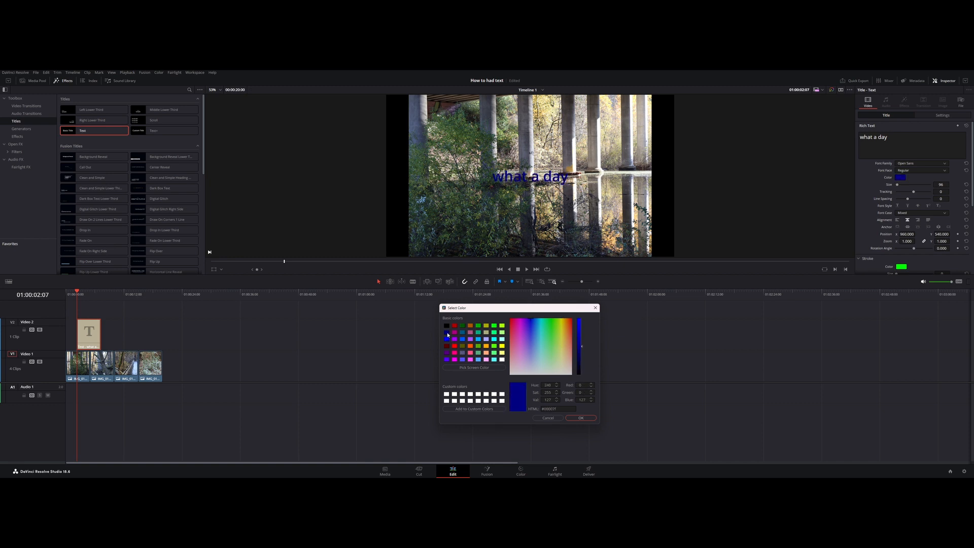
left_click(582, 418)
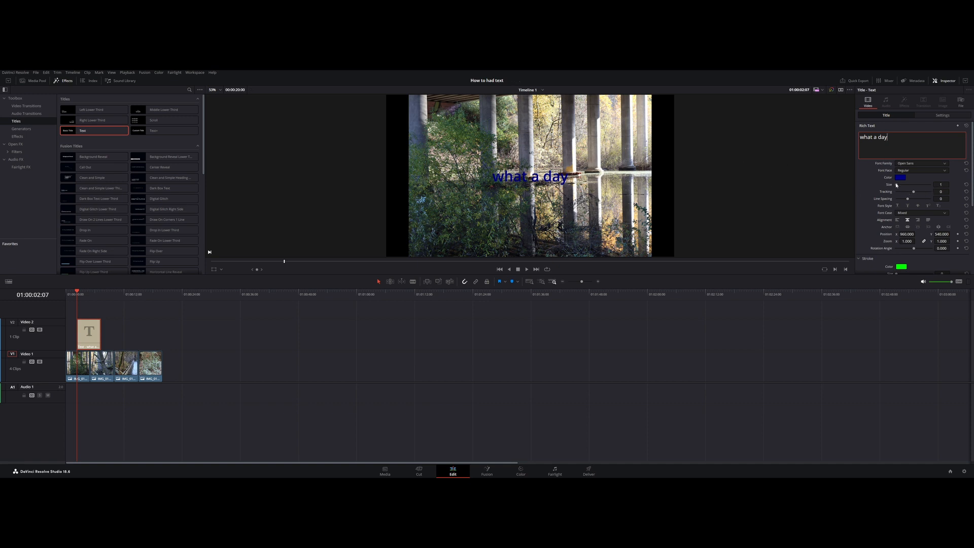
- Enlarge the title text to size 128
left_click_drag(897, 186, 899, 186)
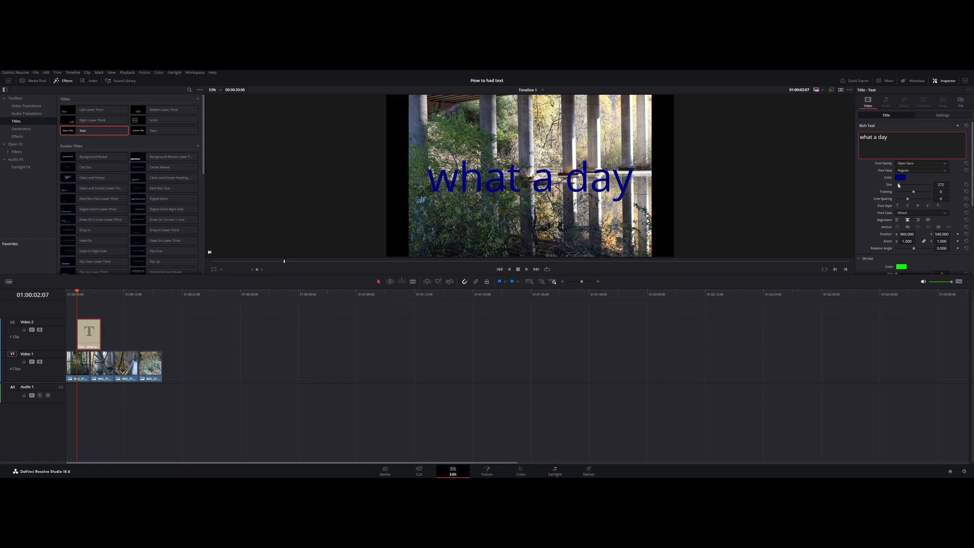
left_click(967, 186)
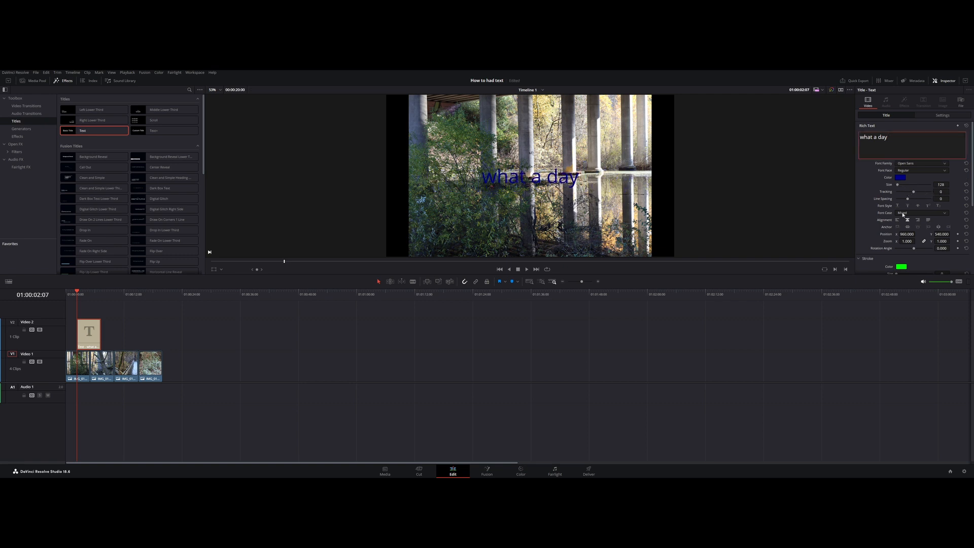
- Give the title text a bright green stroke of size 15, drawn on the outside only
scroll(902, 214, "down", 3)
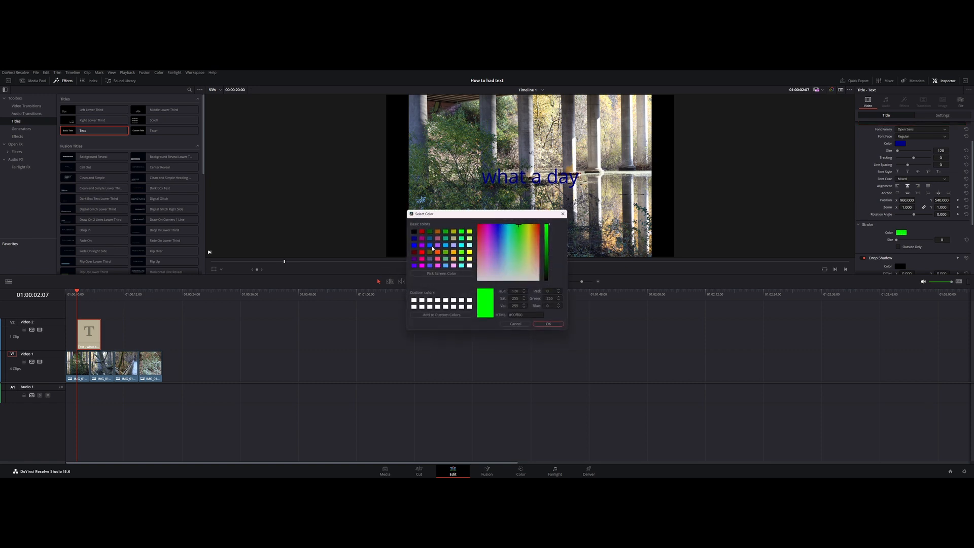
left_click(431, 246)
left_click(469, 232)
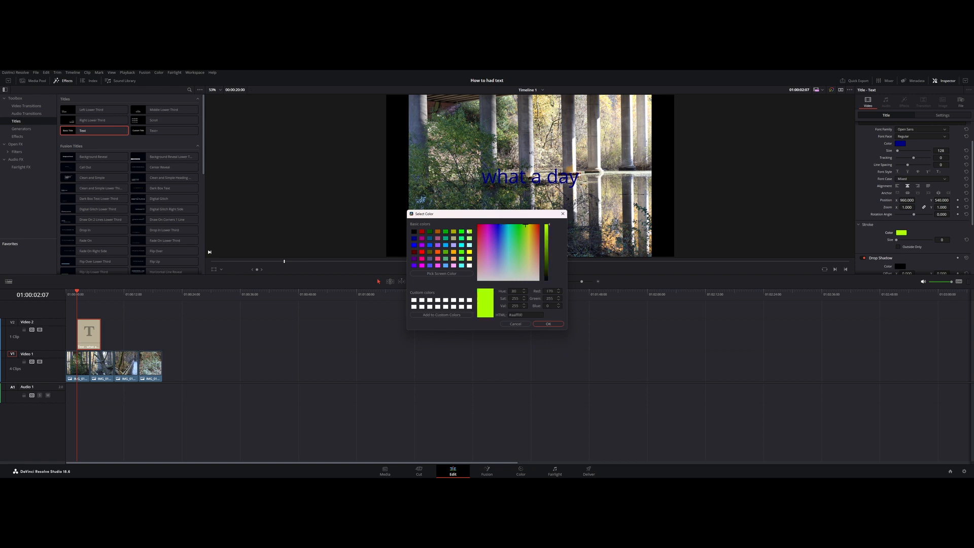
left_click(462, 232)
left_click(548, 324)
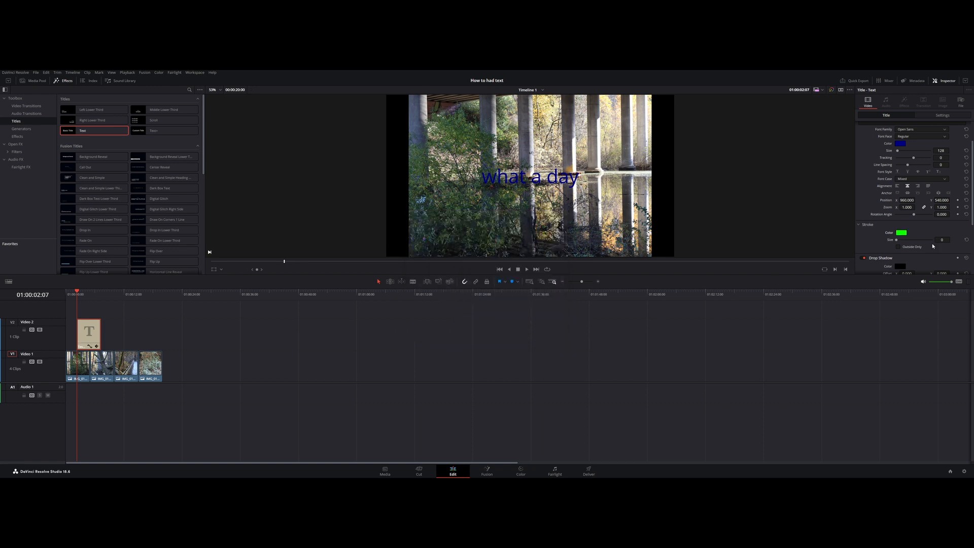
left_click(899, 246)
left_click_drag(898, 241, 939, 245)
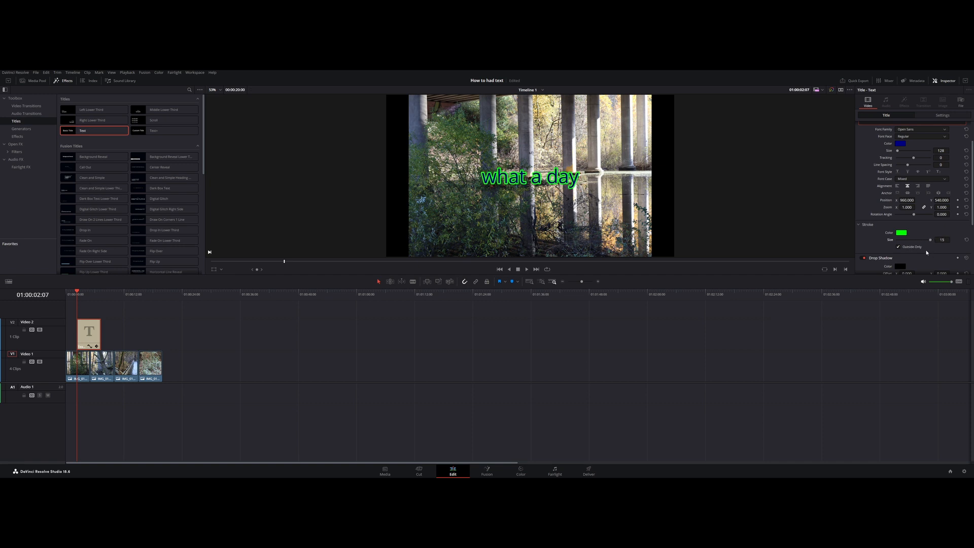
- Try a light cyan (#aaffff) drop shadow offset by 14 and -80 with blur 14, and reset the drop shadow settings
scroll(923, 238, "down", 4)
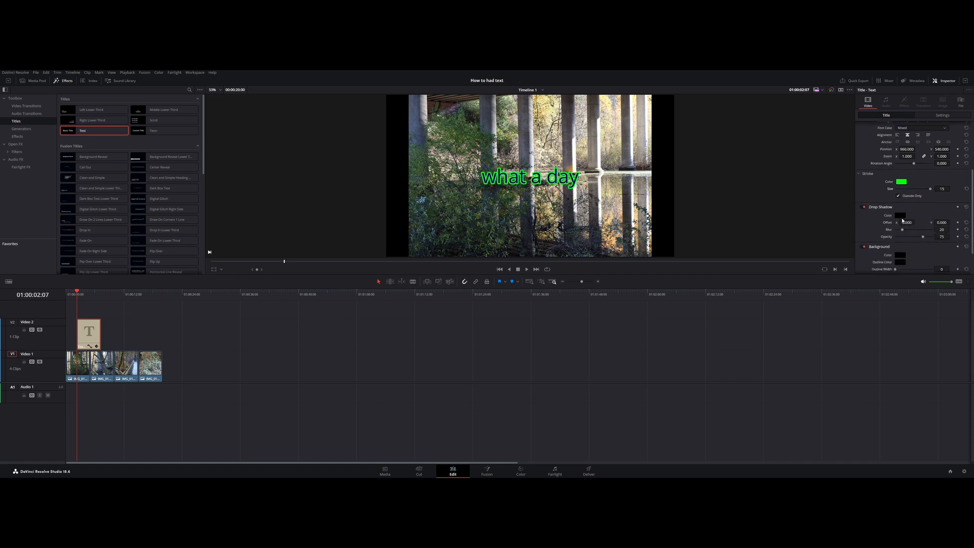
left_click(901, 217)
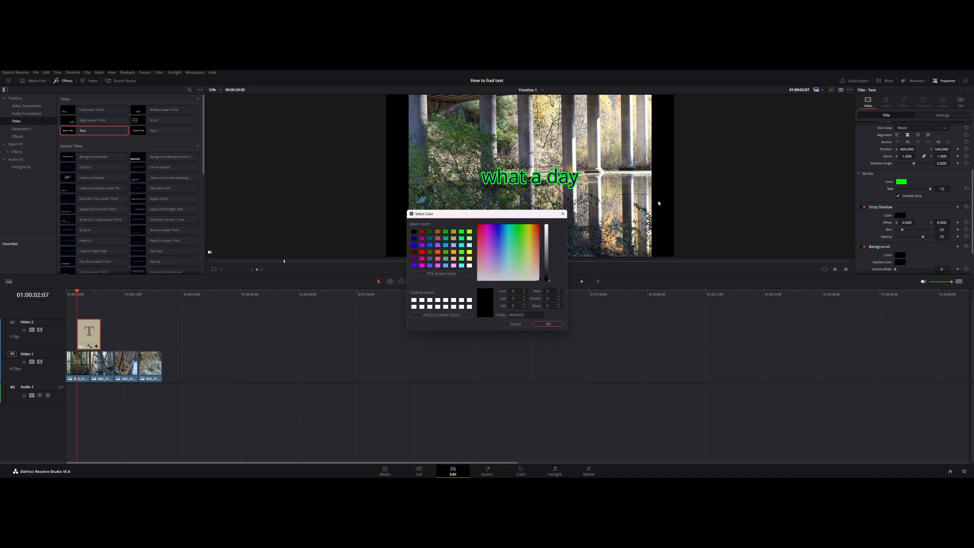
left_click(467, 245)
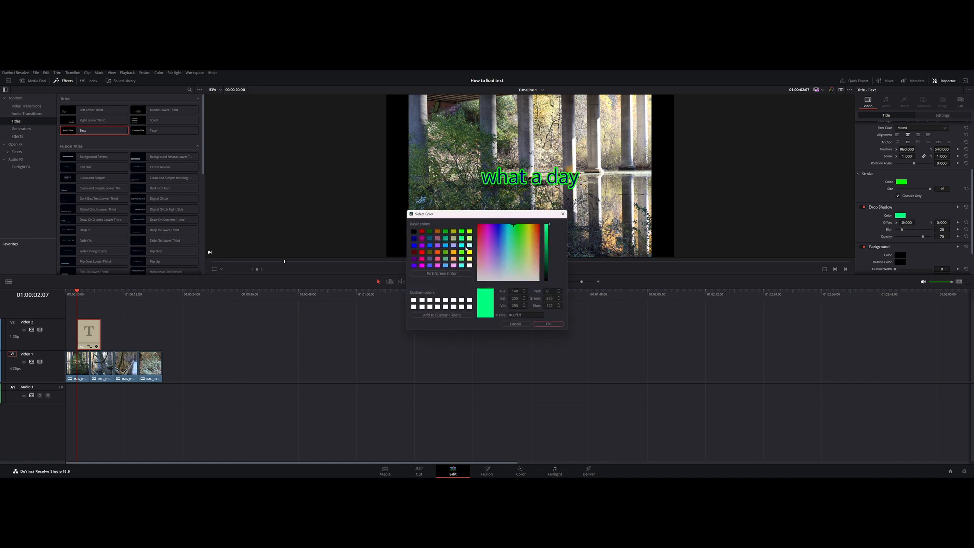
left_click(461, 246)
left_click_drag(471, 217, 499, 297)
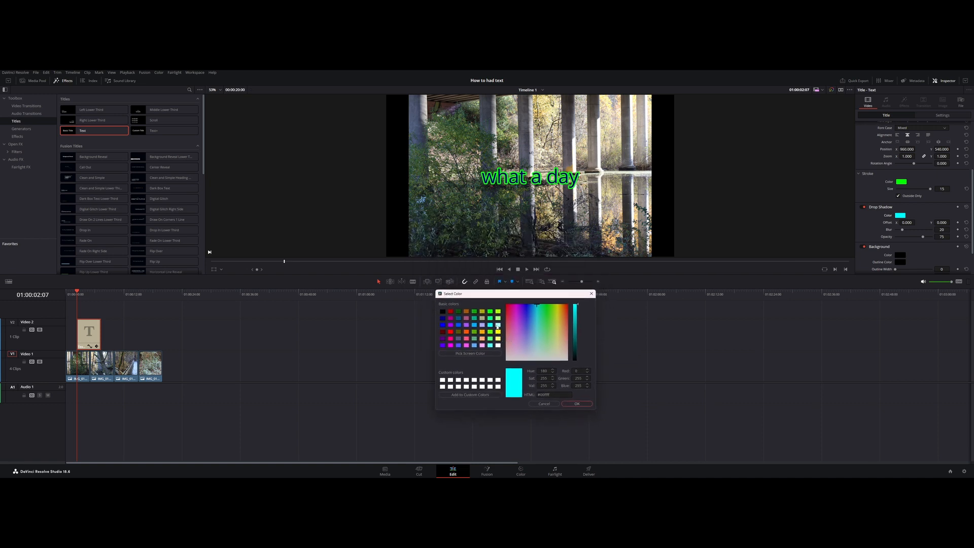
left_click(498, 327)
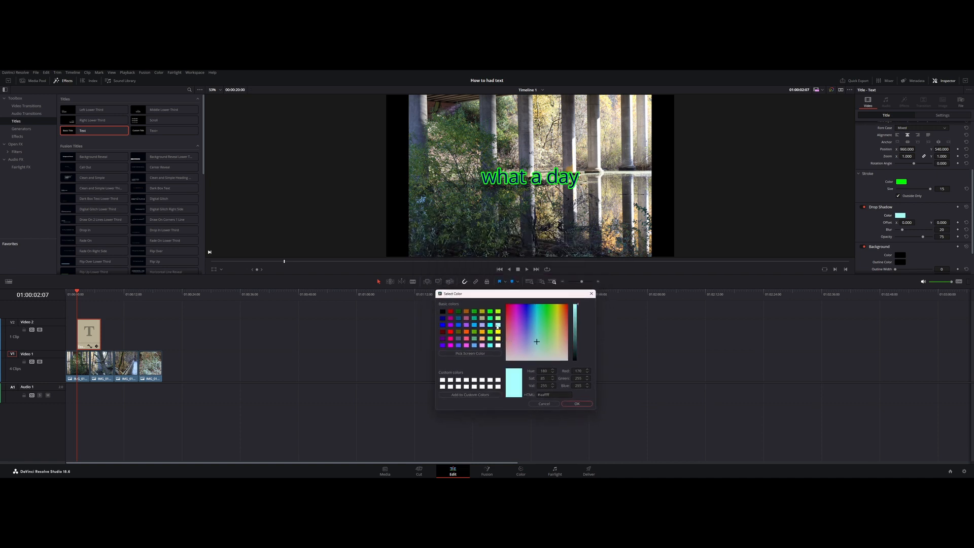
left_click(571, 403)
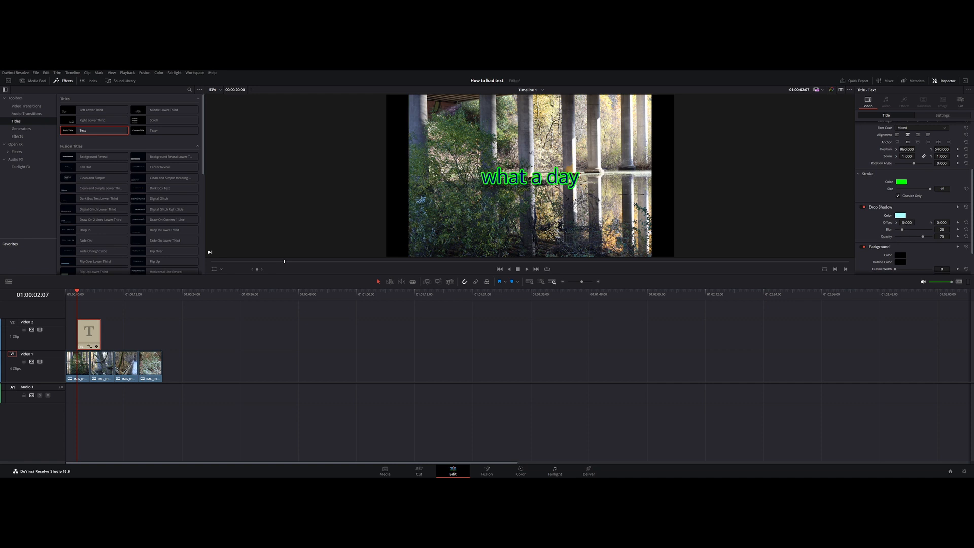
mouse_move(907, 222)
left_mouse_down()
mouse_move(916, 222)
mouse_move(888, 222)
mouse_move(951, 222)
mouse_move(901, 232)
mouse_move(933, 237)
mouse_move(917, 238)
left_mouse_up()
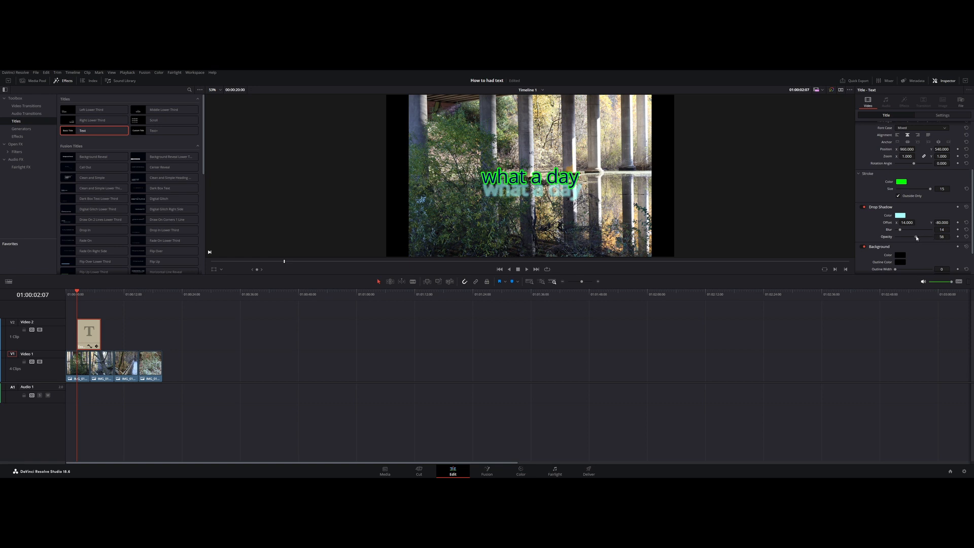
left_click(966, 208)
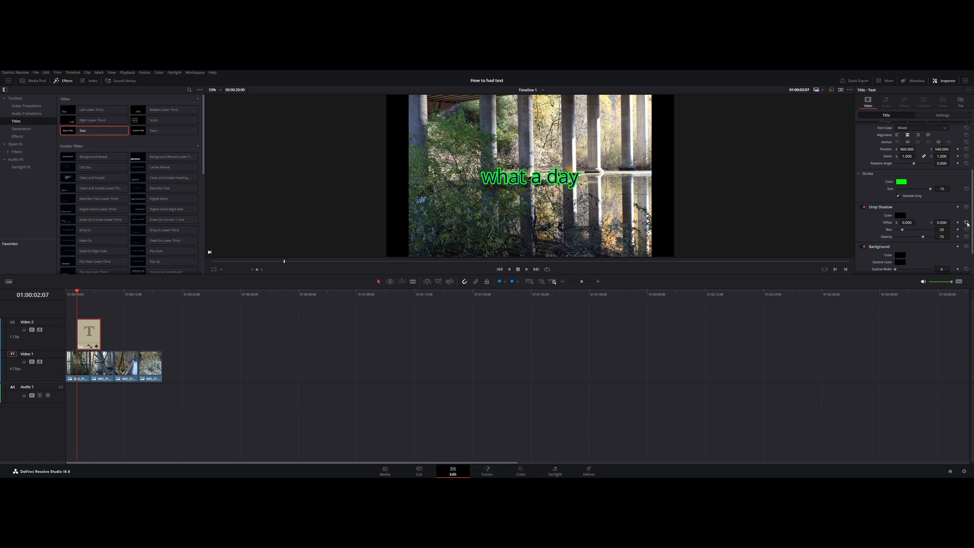
left_click(900, 216)
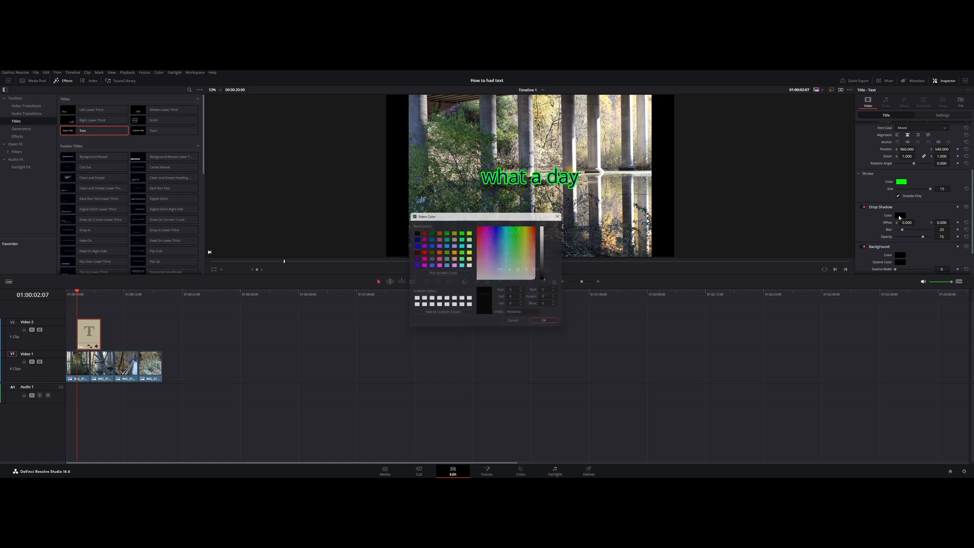
left_click_drag(496, 214, 522, 283)
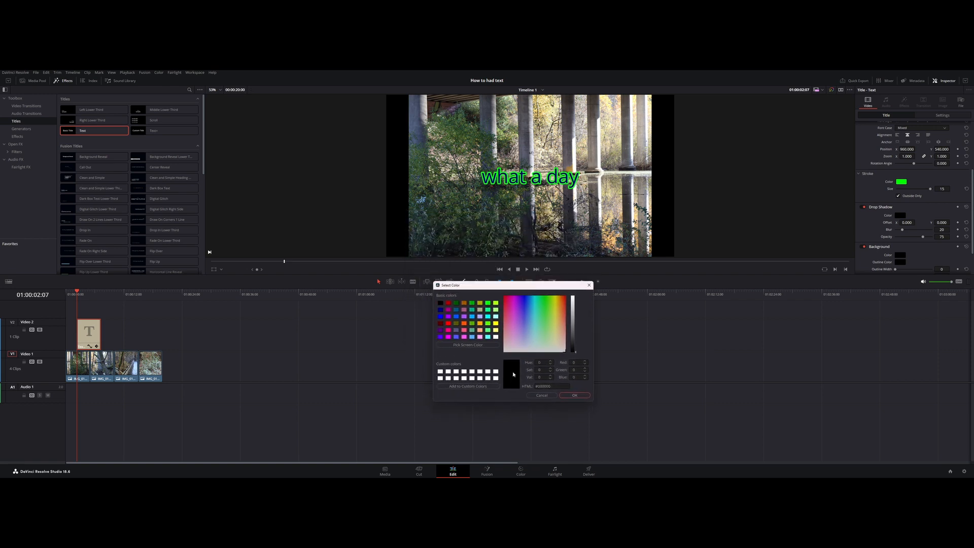
left_click(589, 285)
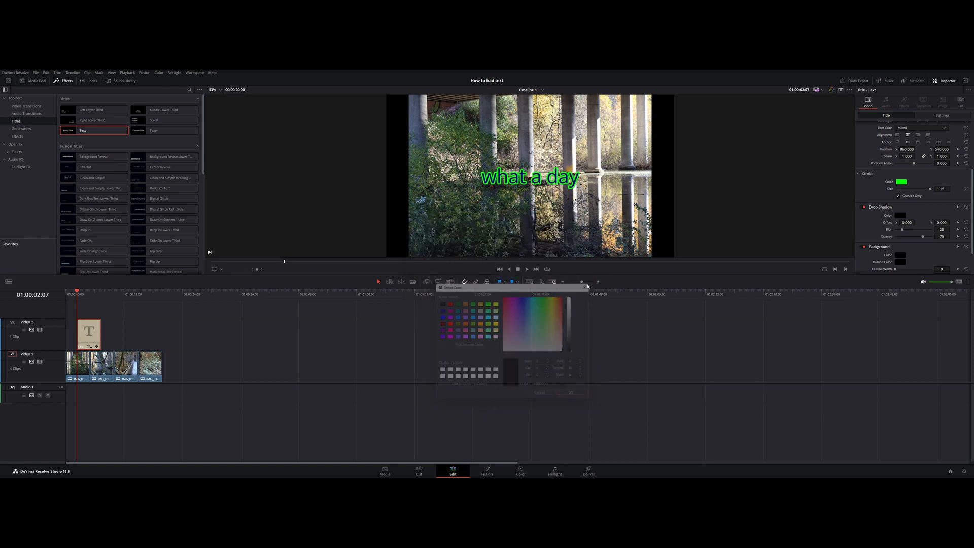
- Set the title's background color to bright blue (#0055ff)
scroll(866, 261, "down", 2)
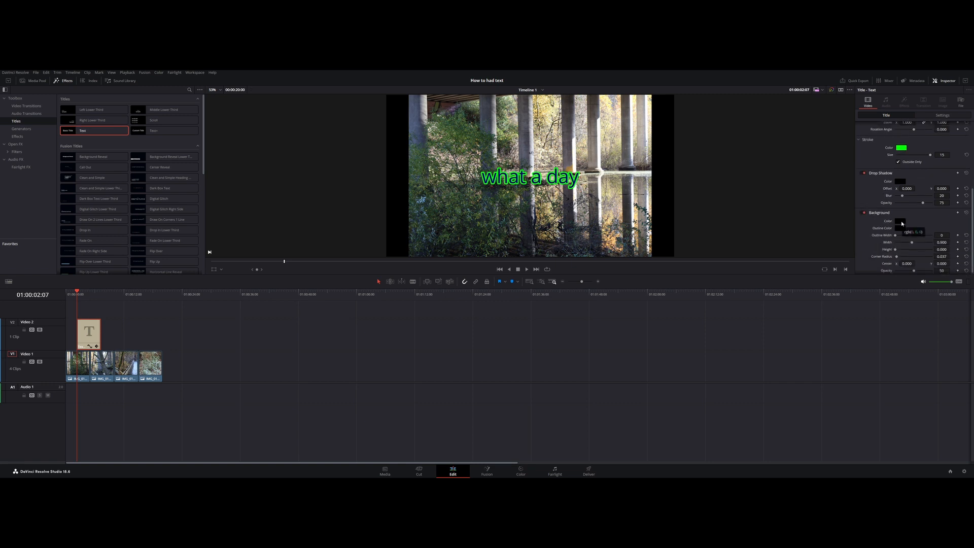
left_click(901, 222)
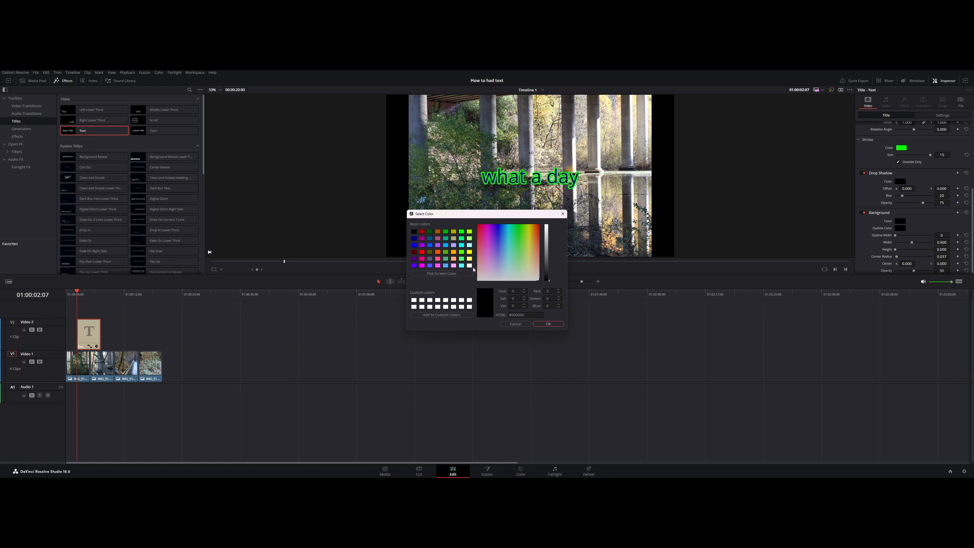
left_click_drag(457, 214, 472, 268)
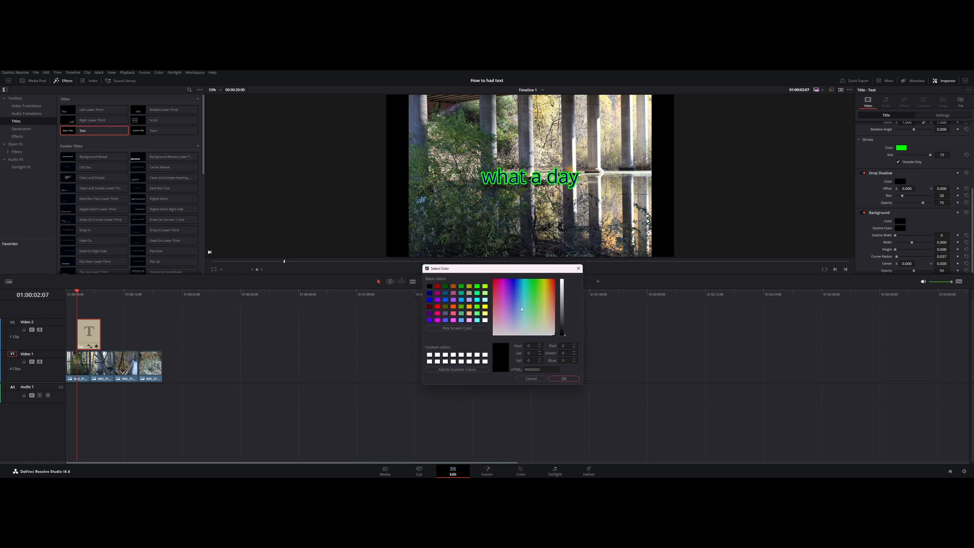
left_click(445, 300)
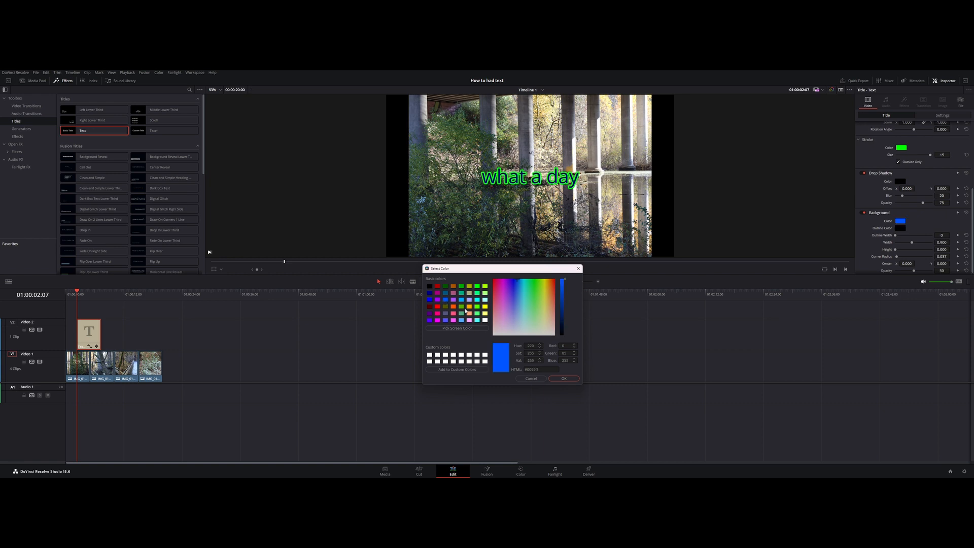
left_click(562, 379)
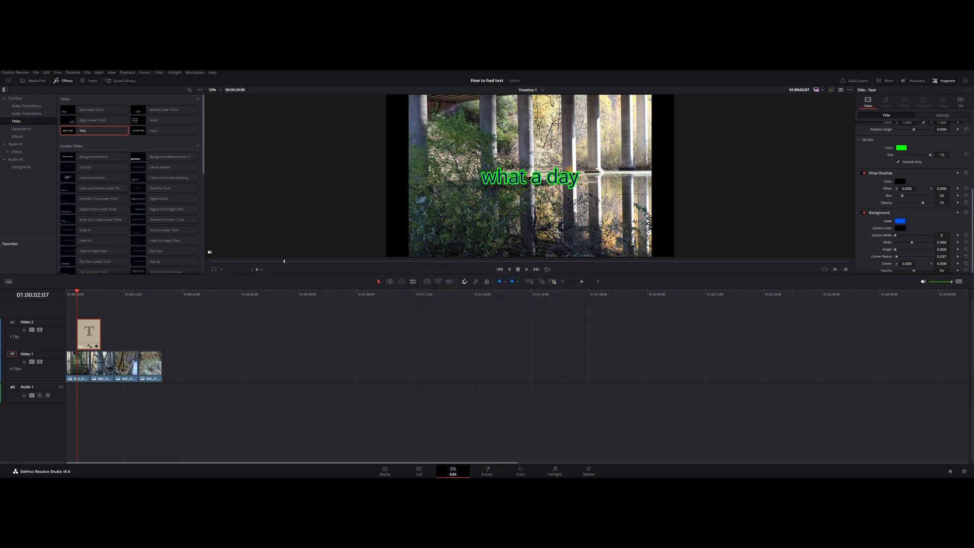
- Set the title background's height to 0.183 and reset its center position
scroll(909, 246, "down", 1)
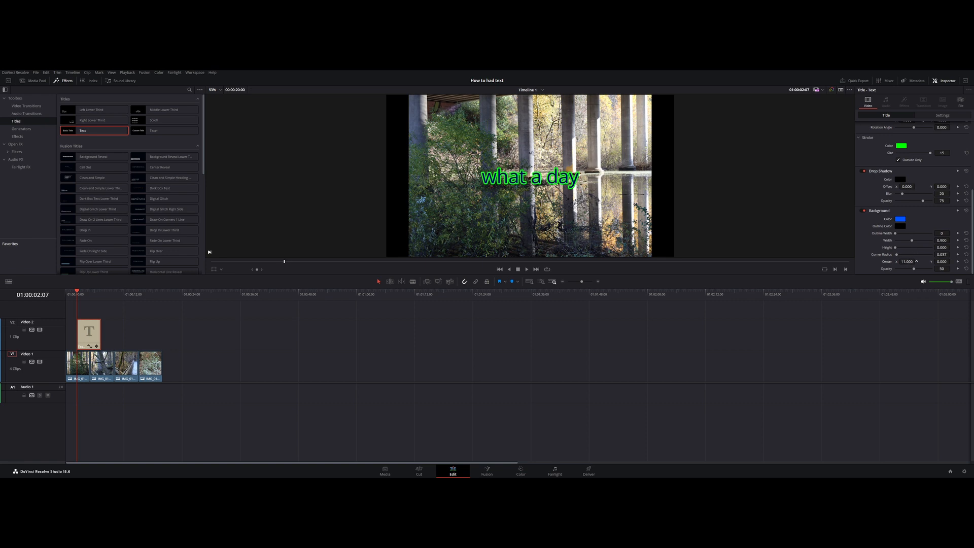
left_click_drag(896, 247, 899, 250)
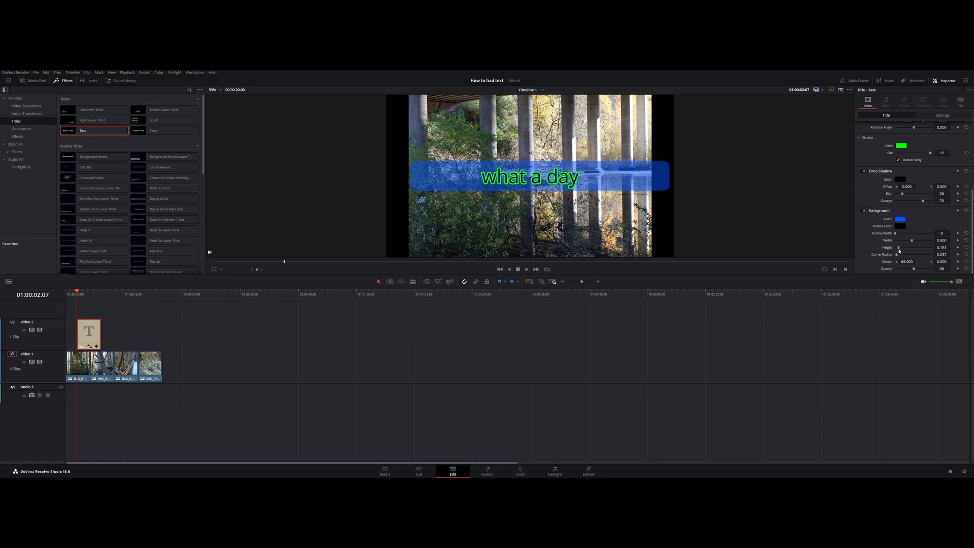
left_click(965, 262)
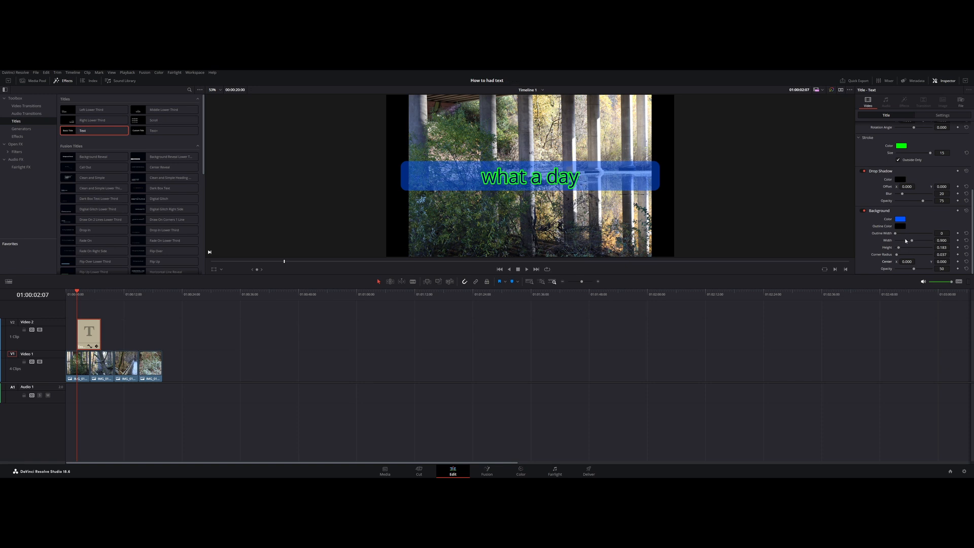
- Shape the title background with outline width 7, corner radius 0.122 and width 0.397
left_click_drag(896, 235, 902, 237)
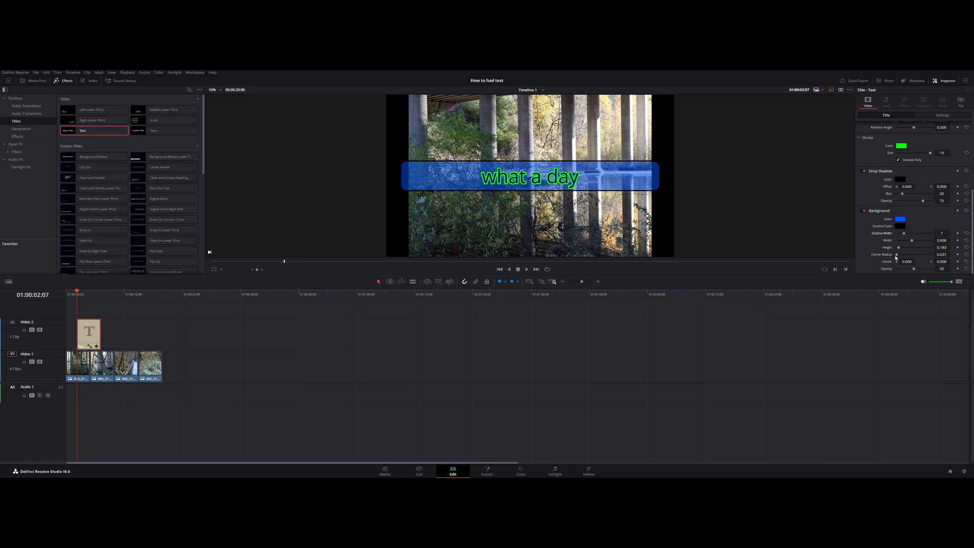
mouse_move(896, 256)
left_mouse_down()
mouse_move(913, 242)
mouse_move(903, 242)
left_mouse_up()
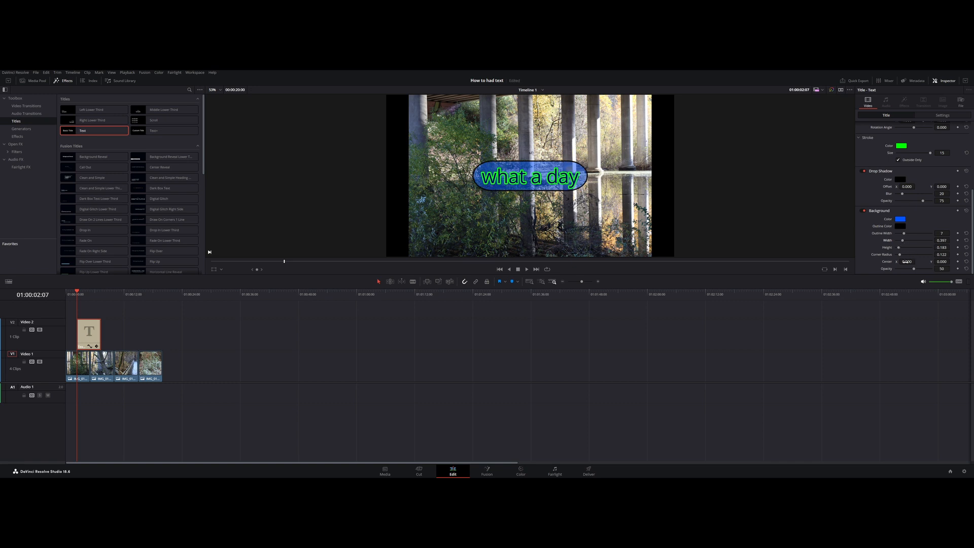
mouse_move(907, 262)
left_mouse_down()
mouse_move(822, 262)
mouse_move(906, 261)
left_mouse_up()
- Scale the whole title clip to zoom 1.4 and set its horizontal position to -6
scroll(909, 241, "up", 3)
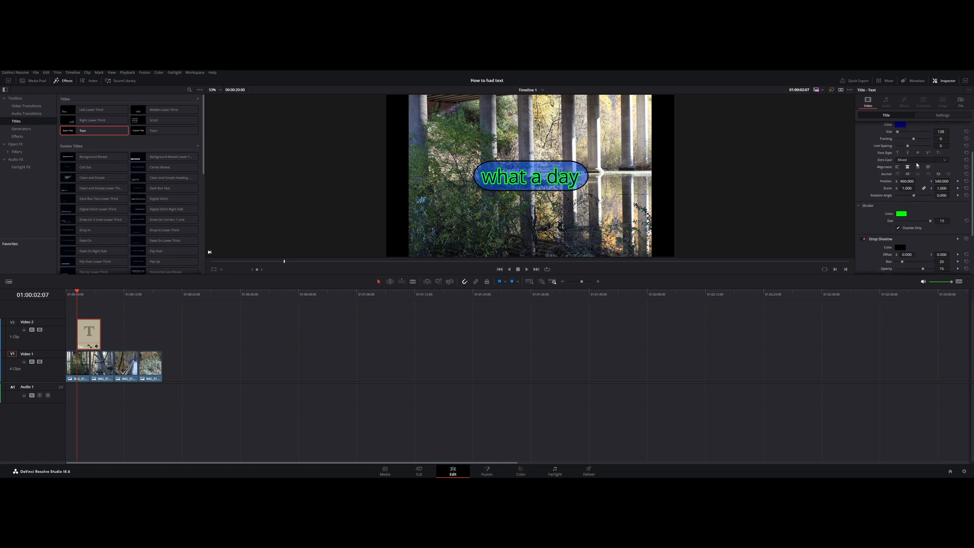
left_click(938, 116)
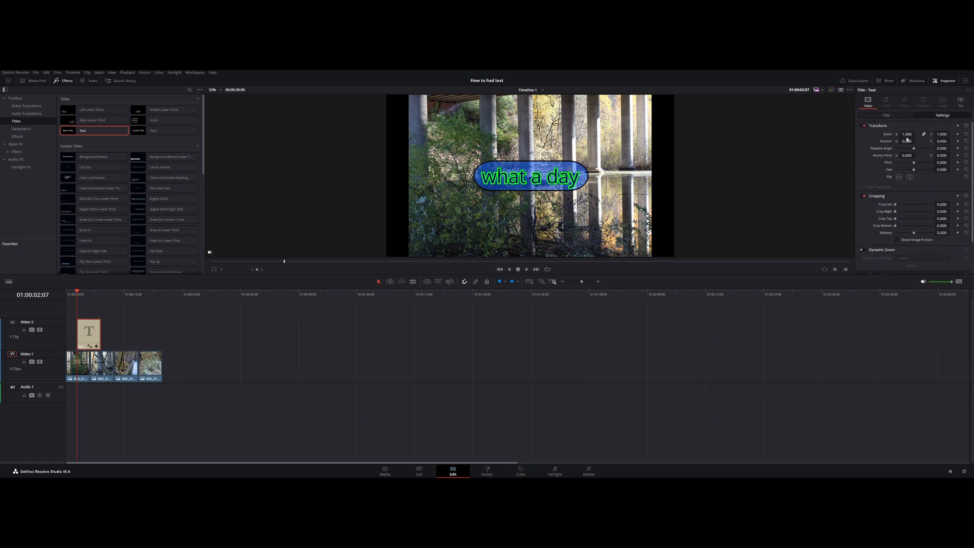
mouse_move(907, 134)
left_mouse_down()
mouse_move(917, 134)
mouse_move(907, 141)
left_mouse_up()
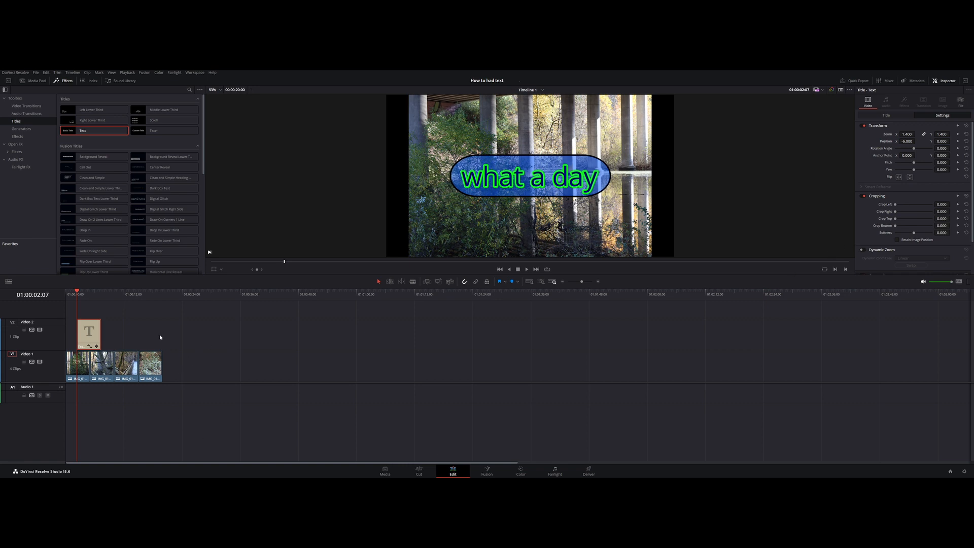
- Play the timeline through the title clip and return the playhead to the timeline's start
key("space")
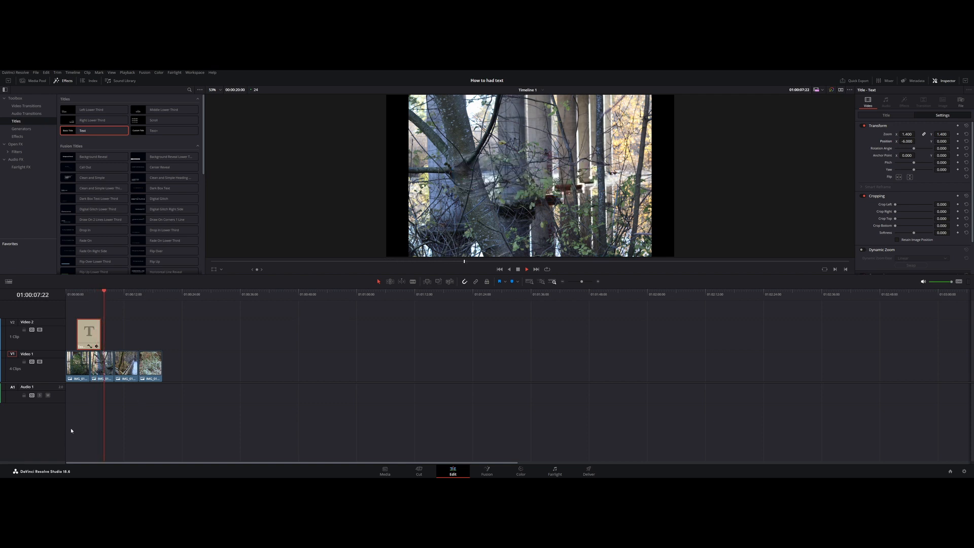
key("space")
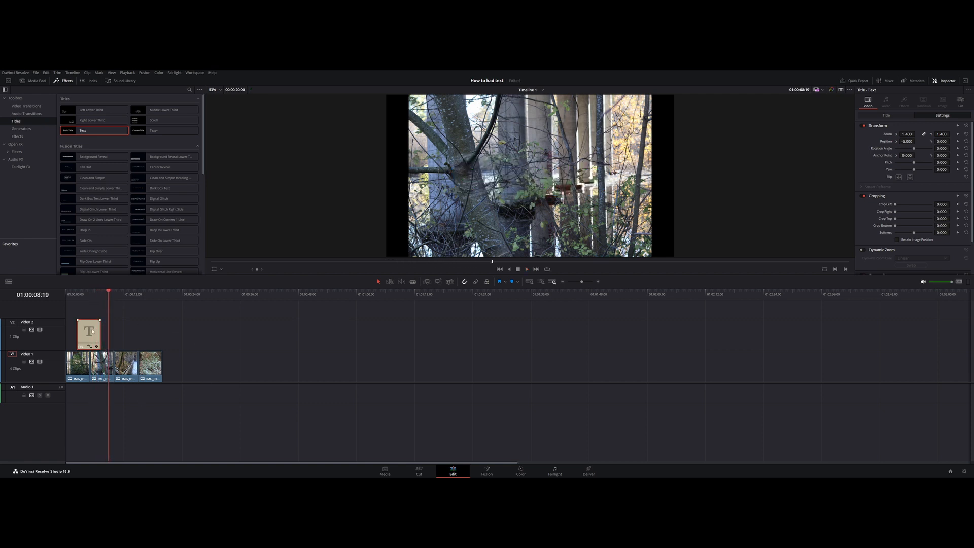
left_click(70, 295)
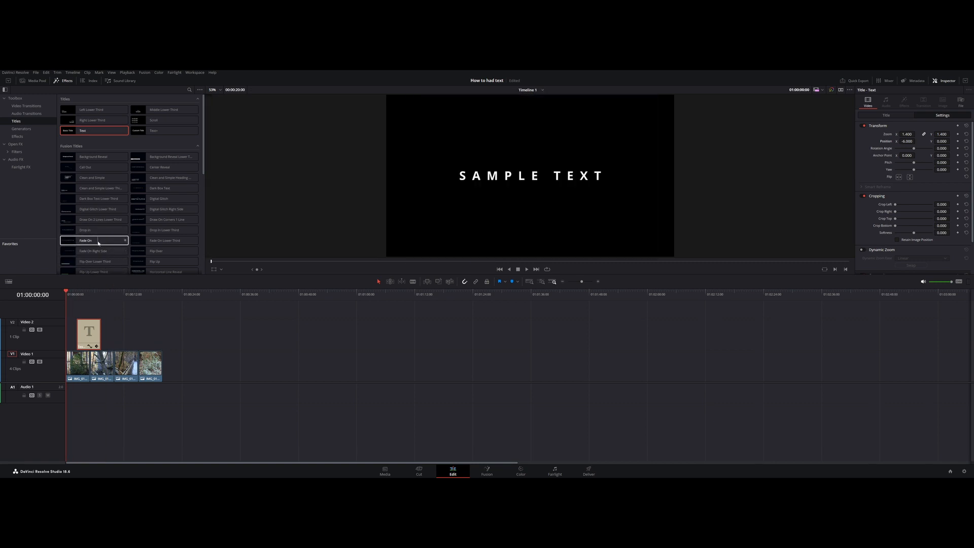
- Add a Fade On title to Video 2 at about 12 seconds and replace its sample text with "what up"
left_click_drag(85, 240, 131, 336)
left_click(133, 336)
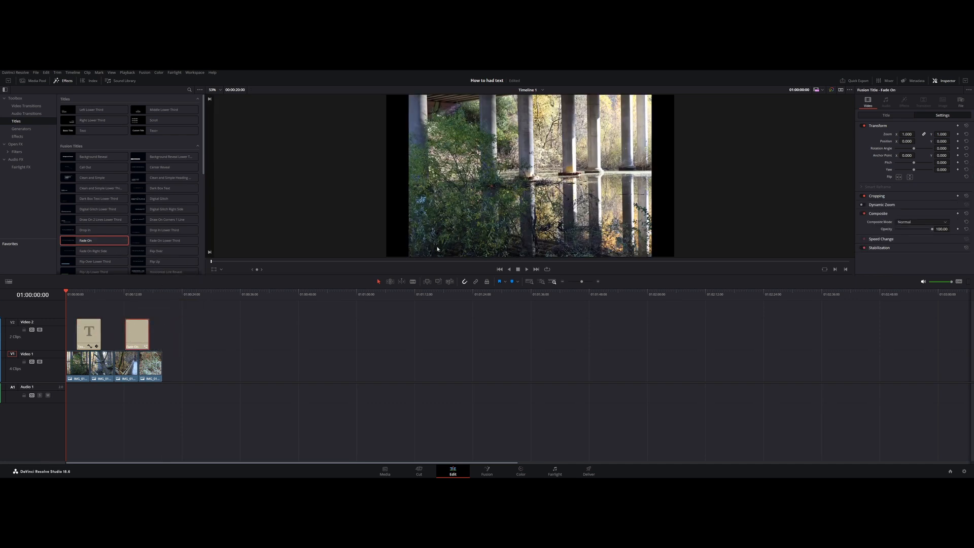
left_click(888, 117)
left_click(894, 146)
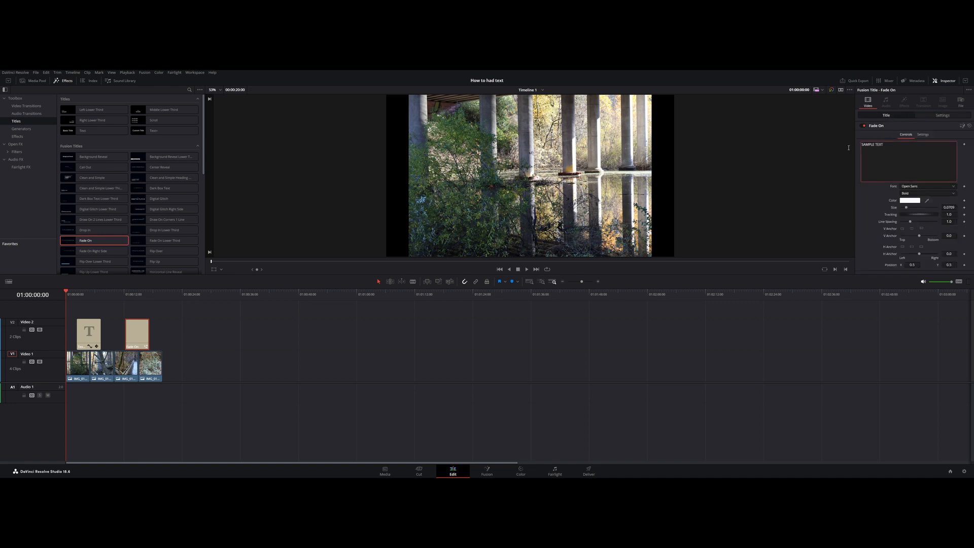
key("BackSpace")
key("BackSpace")
key("BackSpace")
key("BackSpace")
key("BackSpace")
key("BackSpace")
key("BackSpace")
key("BackSpace")
key("BackSpace")
key("BackSpace")
type("what")
- Set the Fade On title's text color to bright blue (#0055ff)
left_click(910, 201)
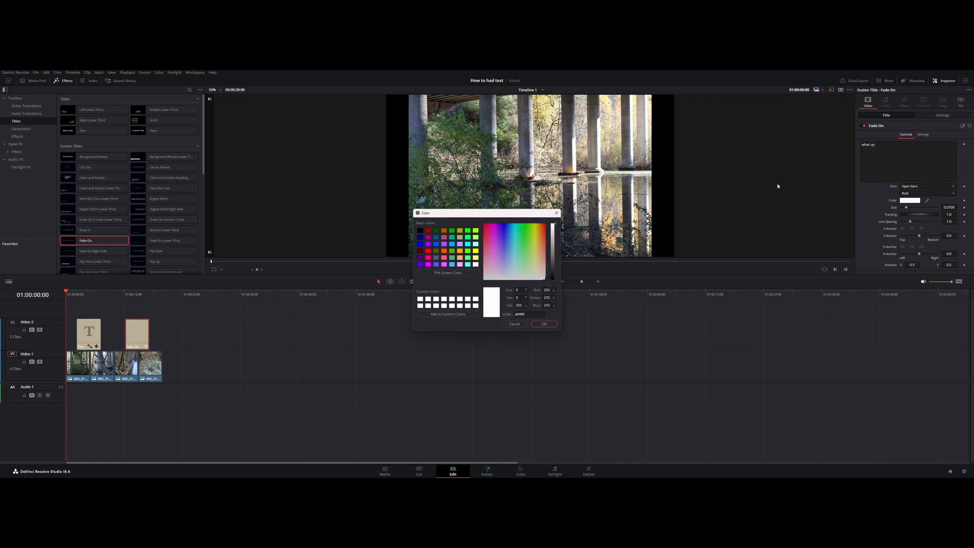
left_click_drag(498, 215, 525, 273)
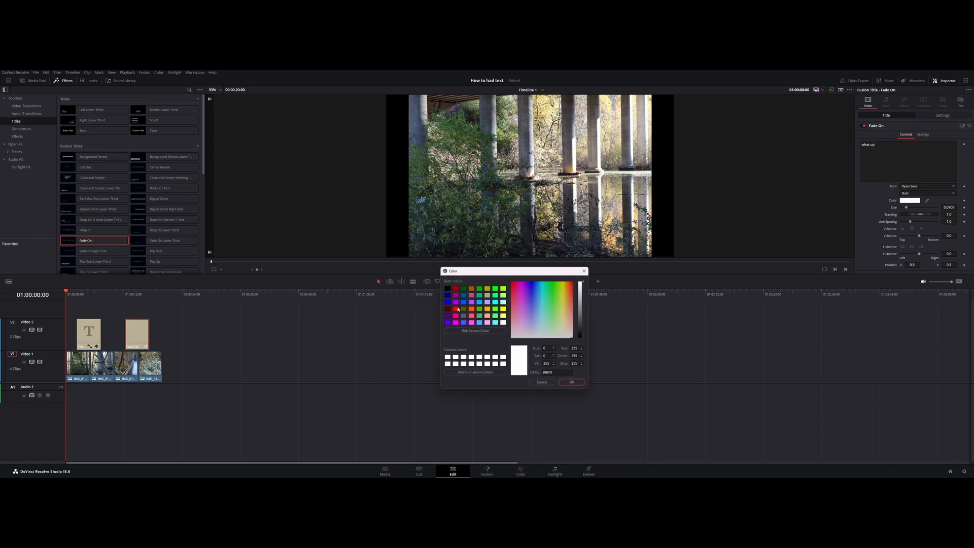
left_click(465, 304)
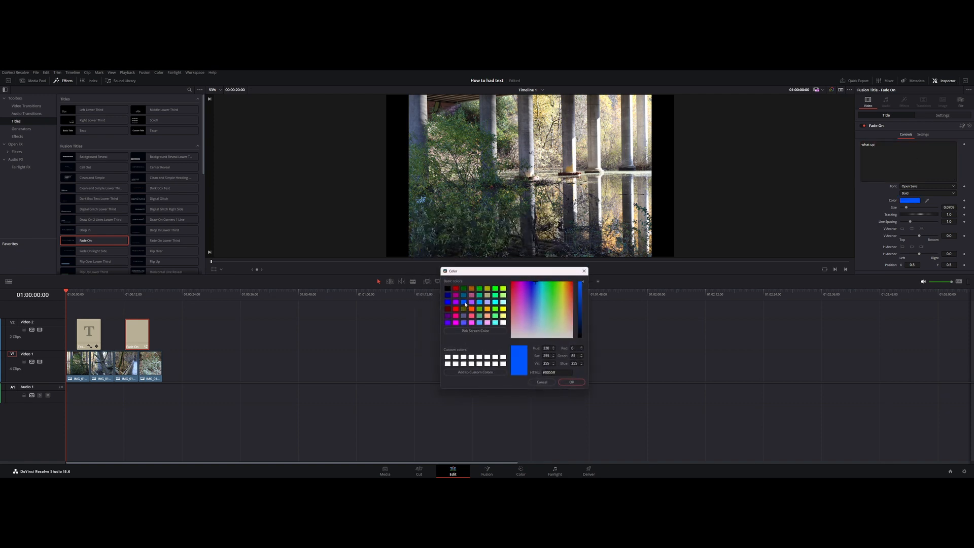
left_click(571, 383)
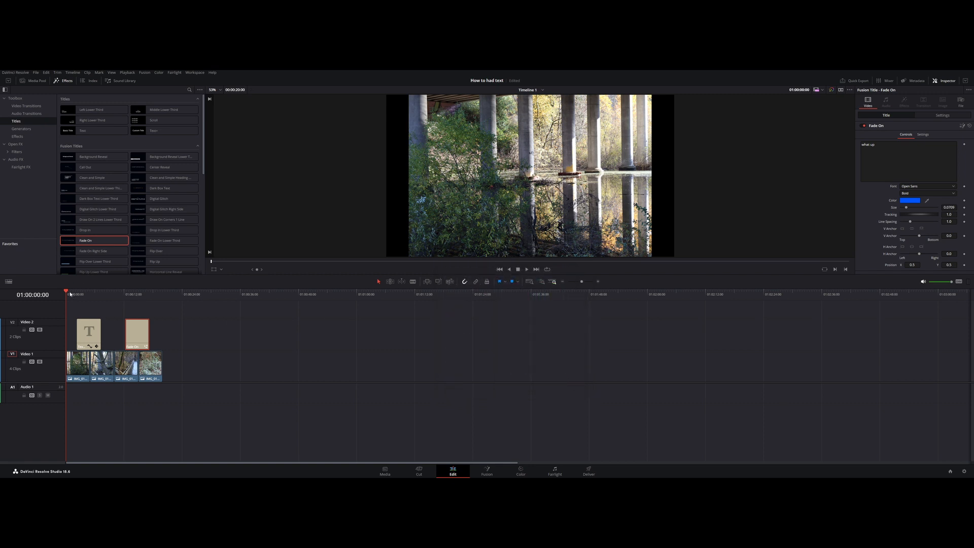
- Play the timeline from the beginning of the Fade On title clip to preview its animation
left_click_drag(70, 294, 127, 299)
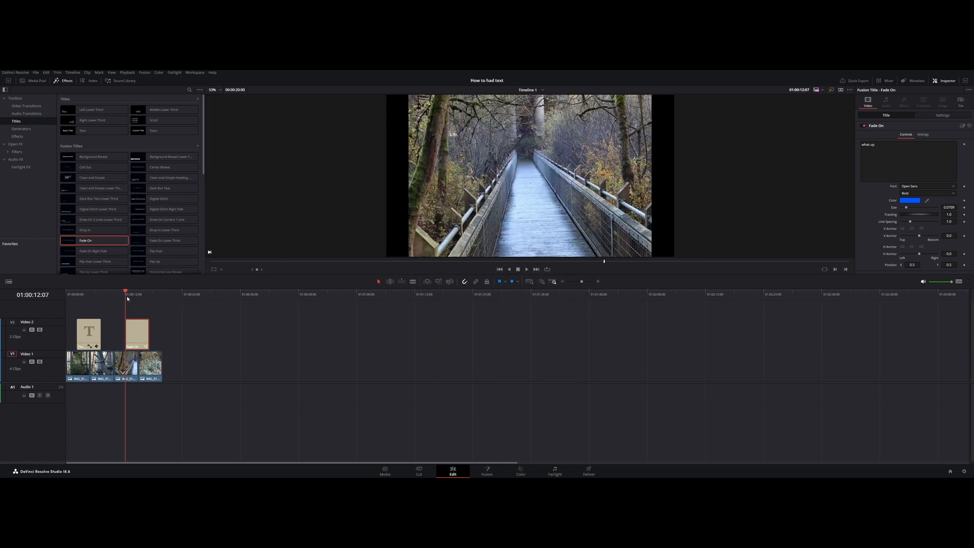
key("space")
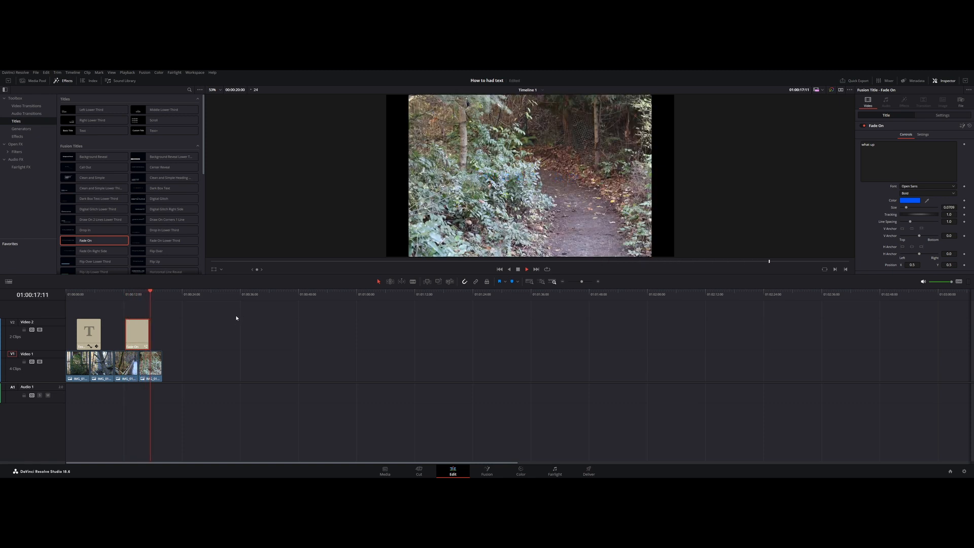
- Stop playback and look through the available Fusion title presets
key("space")
scroll(150, 227, "down", 3)
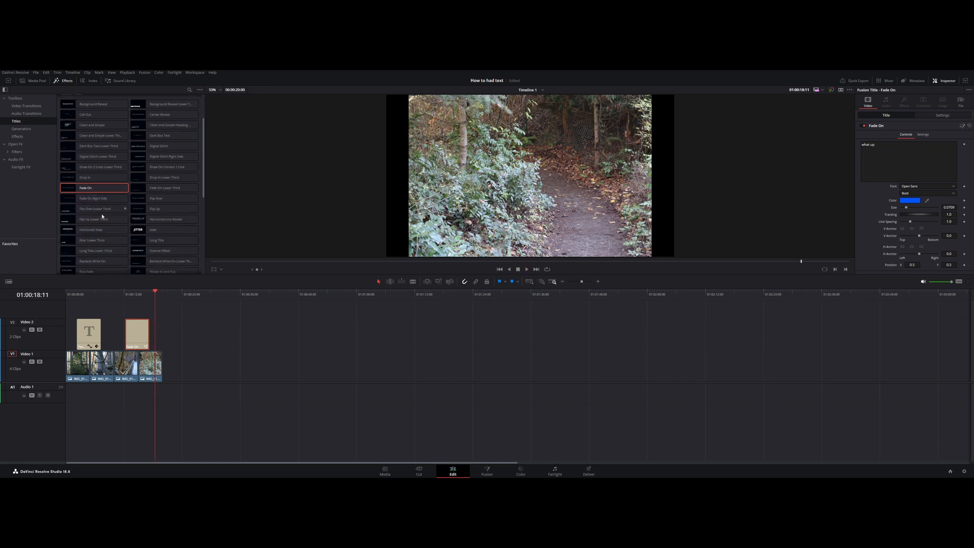
scroll(76, 231, "up", 3)
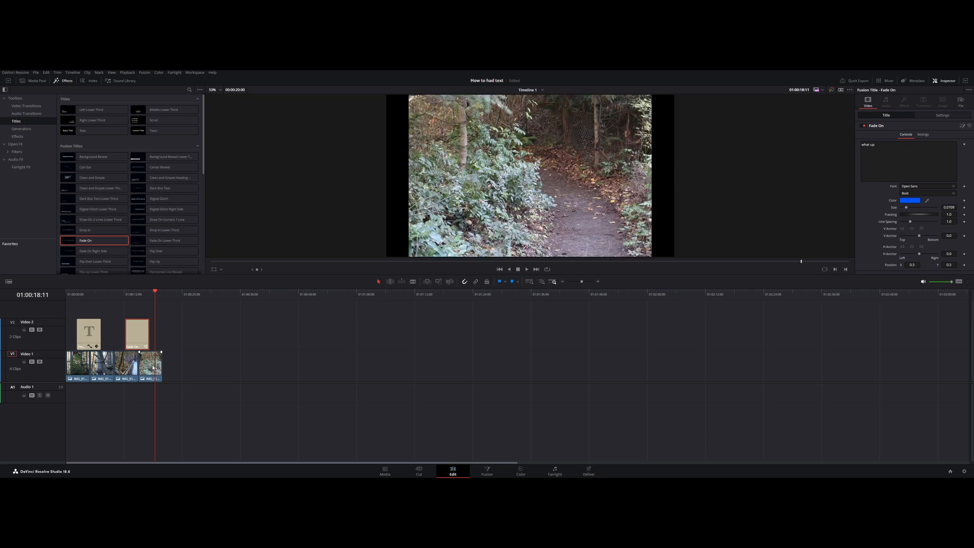
- Shift the last photo clip forward about 5 seconds on Video 1 and place the Fade On title over the resulting gap
left_click_drag(156, 292, 272, 293)
left_click_drag(154, 365, 177, 366)
left_click(135, 334)
left_click_drag(135, 334, 148, 333)
- Play the timeline to preview the Fade On title over the empty gap between photos
left_click_drag(115, 304, 136, 305)
key("space")
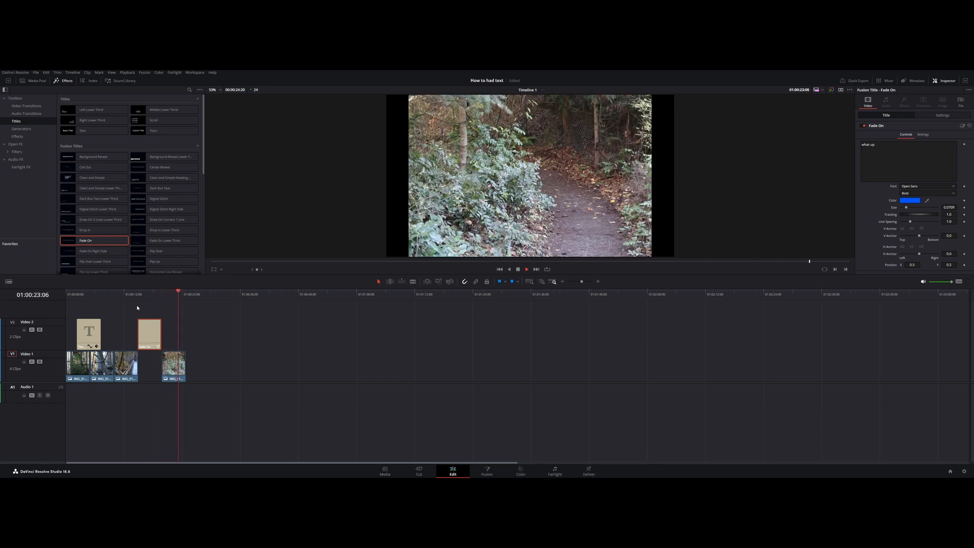
left_click(184, 293)
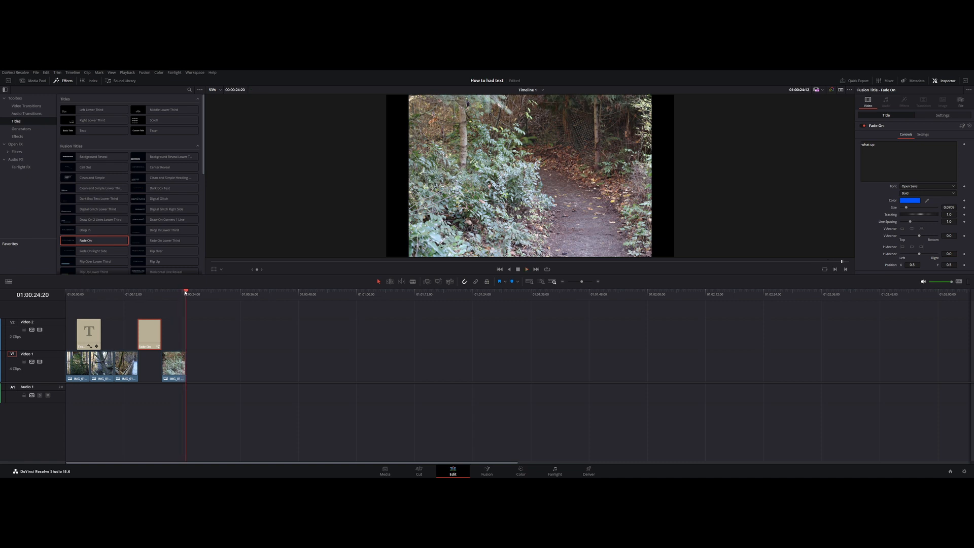
left_click_drag(184, 293, 78, 293)
key("space")
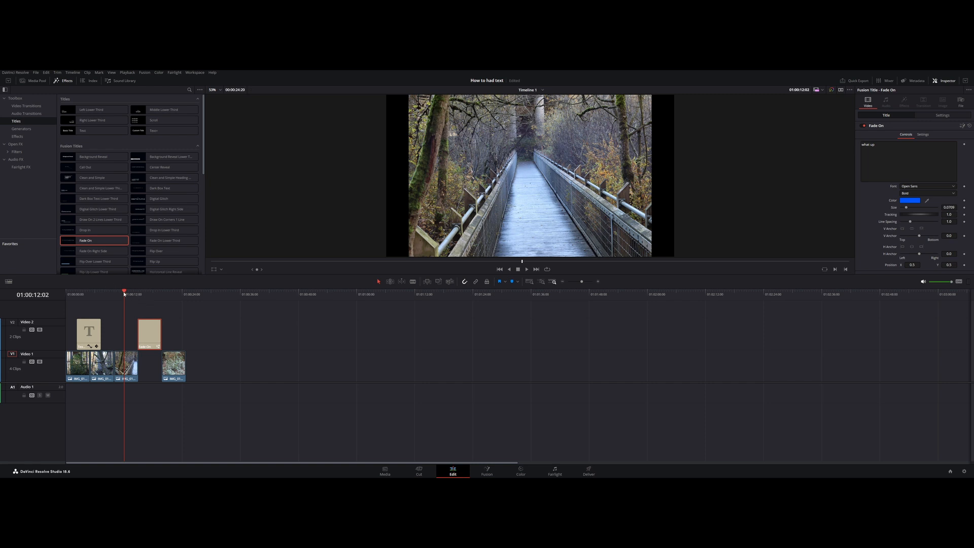
- Shift the third photo clip forward about 2 seconds under the start of the Fade On title, and return the playhead to the "what a day" title
left_click_drag(124, 292, 134, 289)
left_click_drag(125, 363, 134, 363)
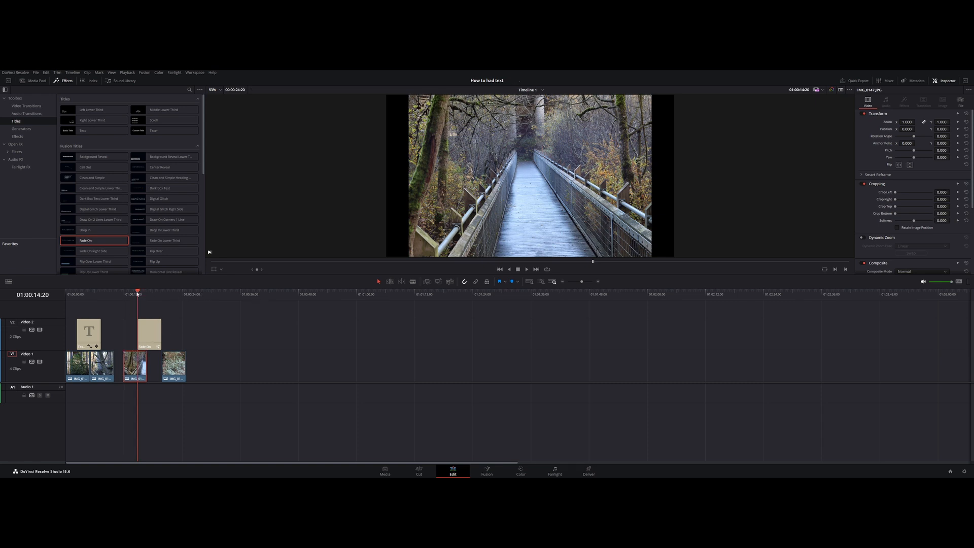
left_click_drag(137, 295, 76, 300)
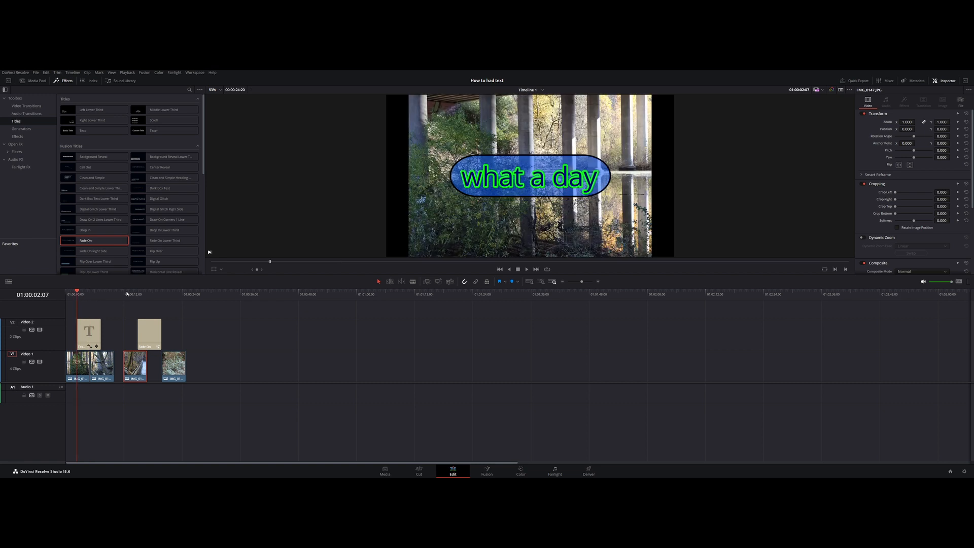
scroll(94, 208, "down", 3)
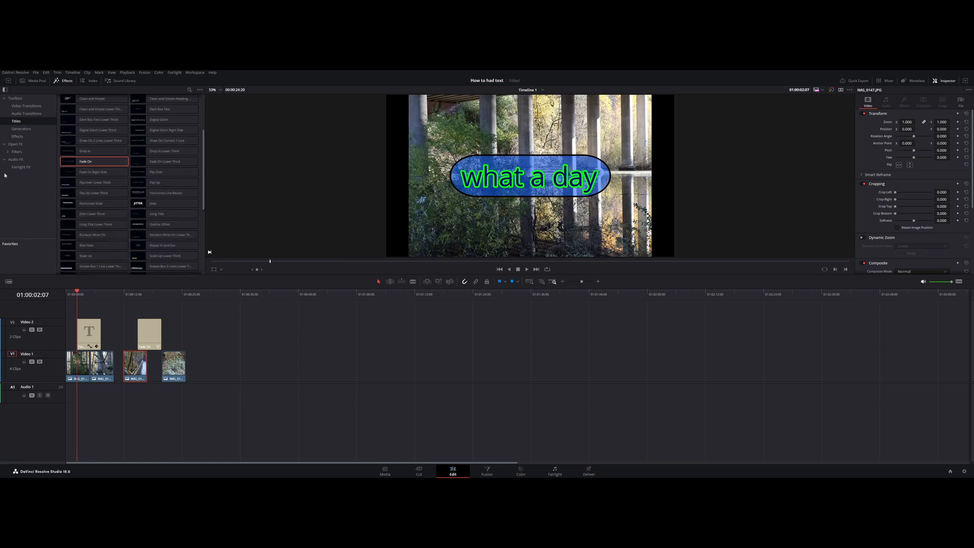